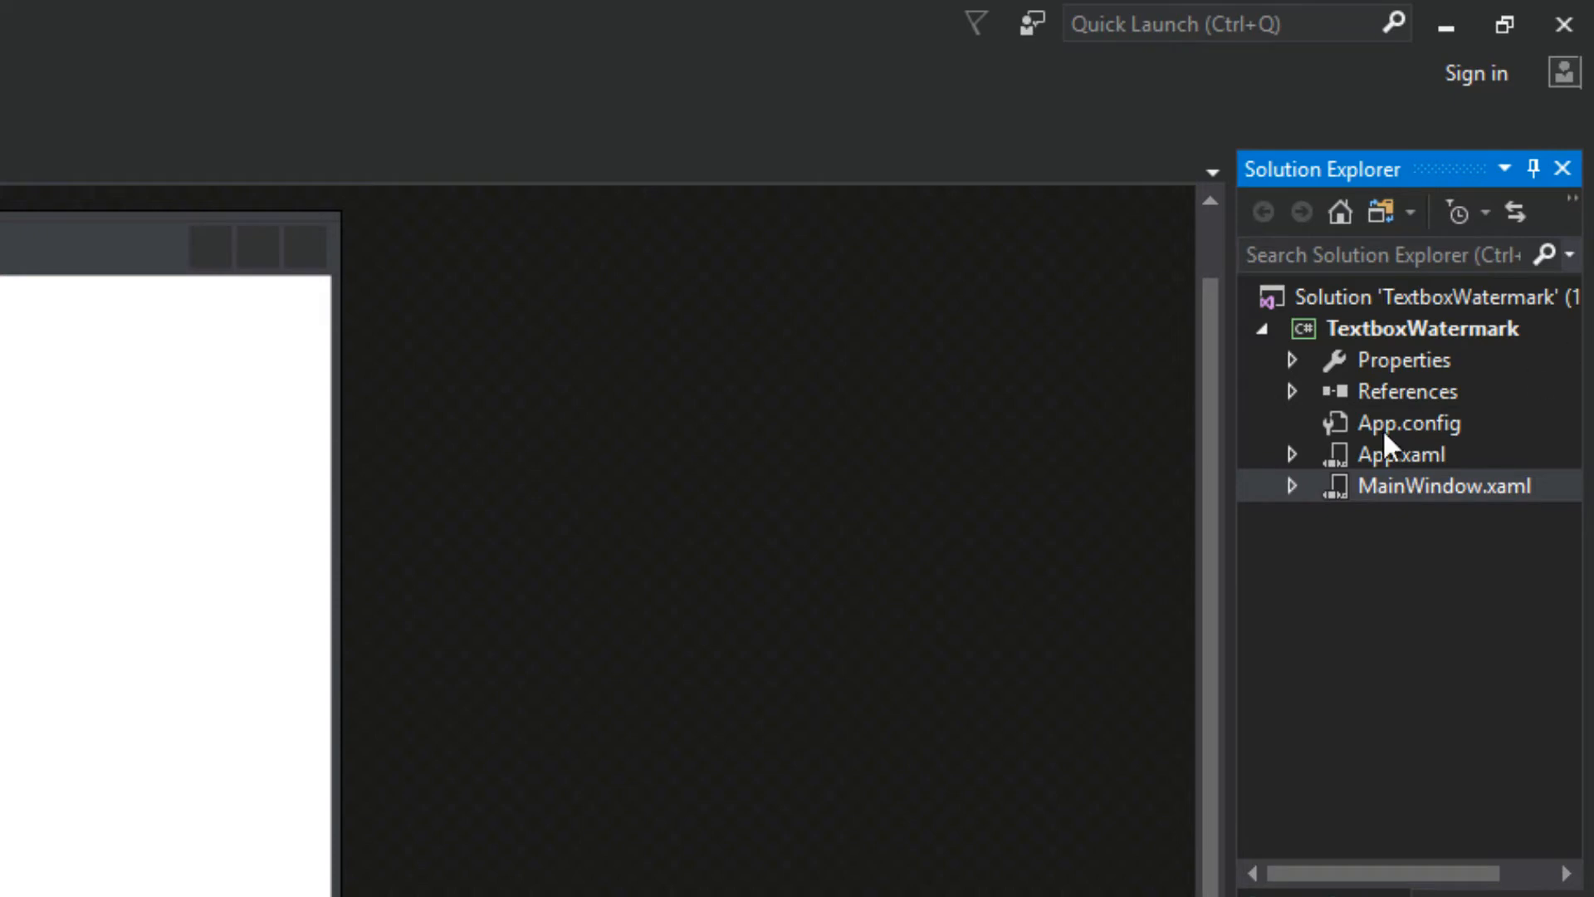
In App.xaml's Application.Resources, begin a Style keyed "WatermarkTextbox" with TargetType {x:Type TextBox}.
{"action": "double_click", "coordinate": [1396, 449]}
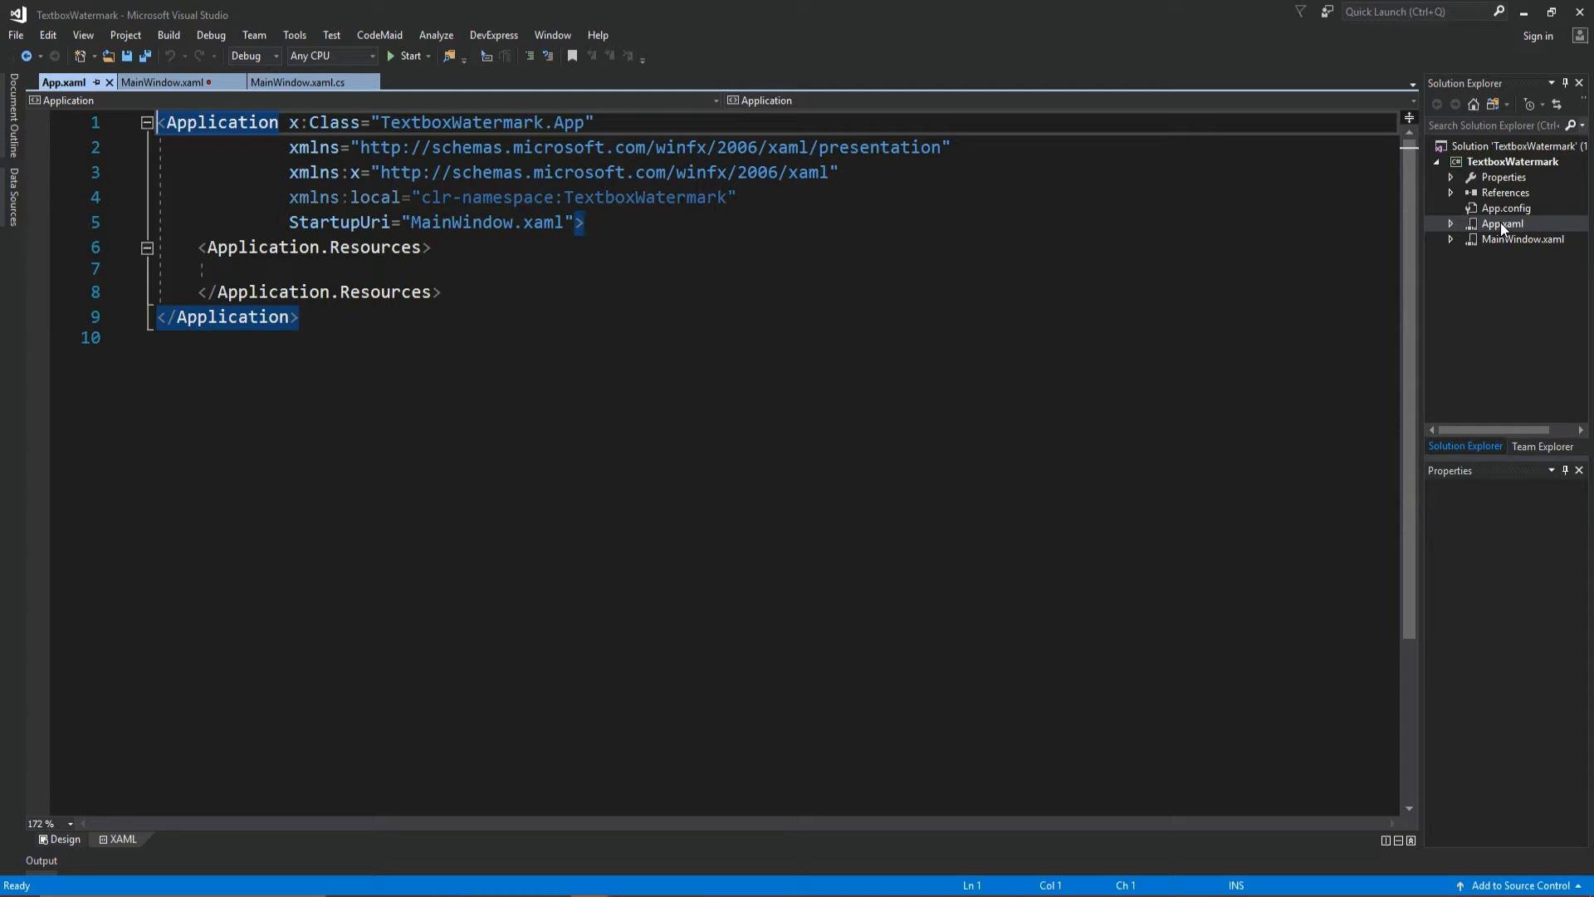
{"action": "left_click", "coordinate": [357, 269]}
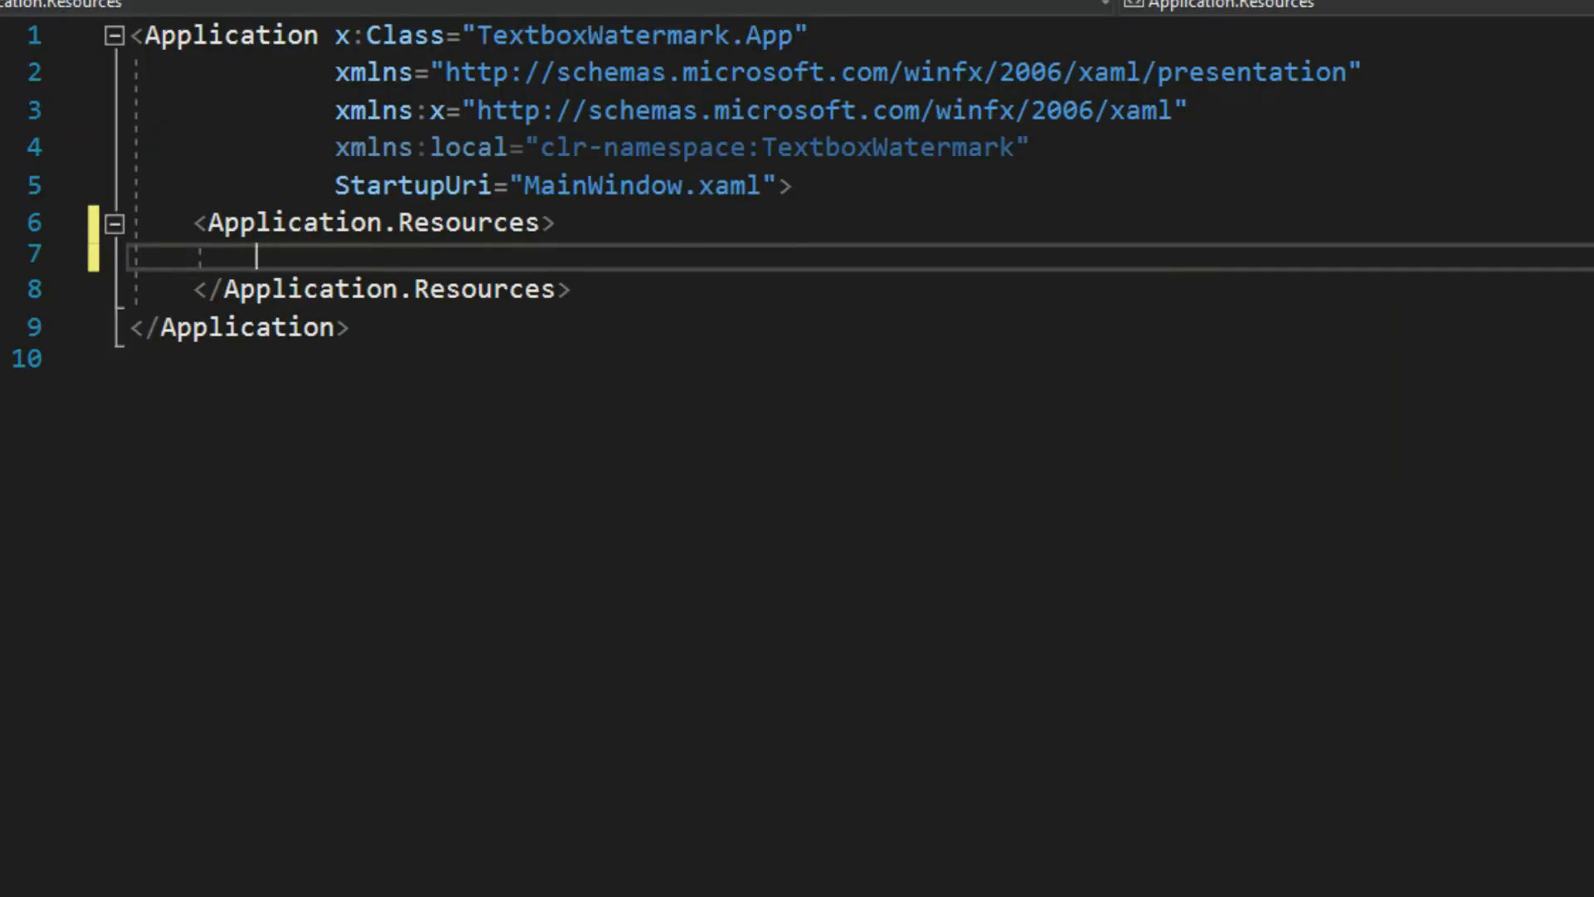
{"action": "type", "text": "<Style x:key="}
{"action": "type", "text": "WatermarkTextbox"}
{"action": "key", "text": "Right"}
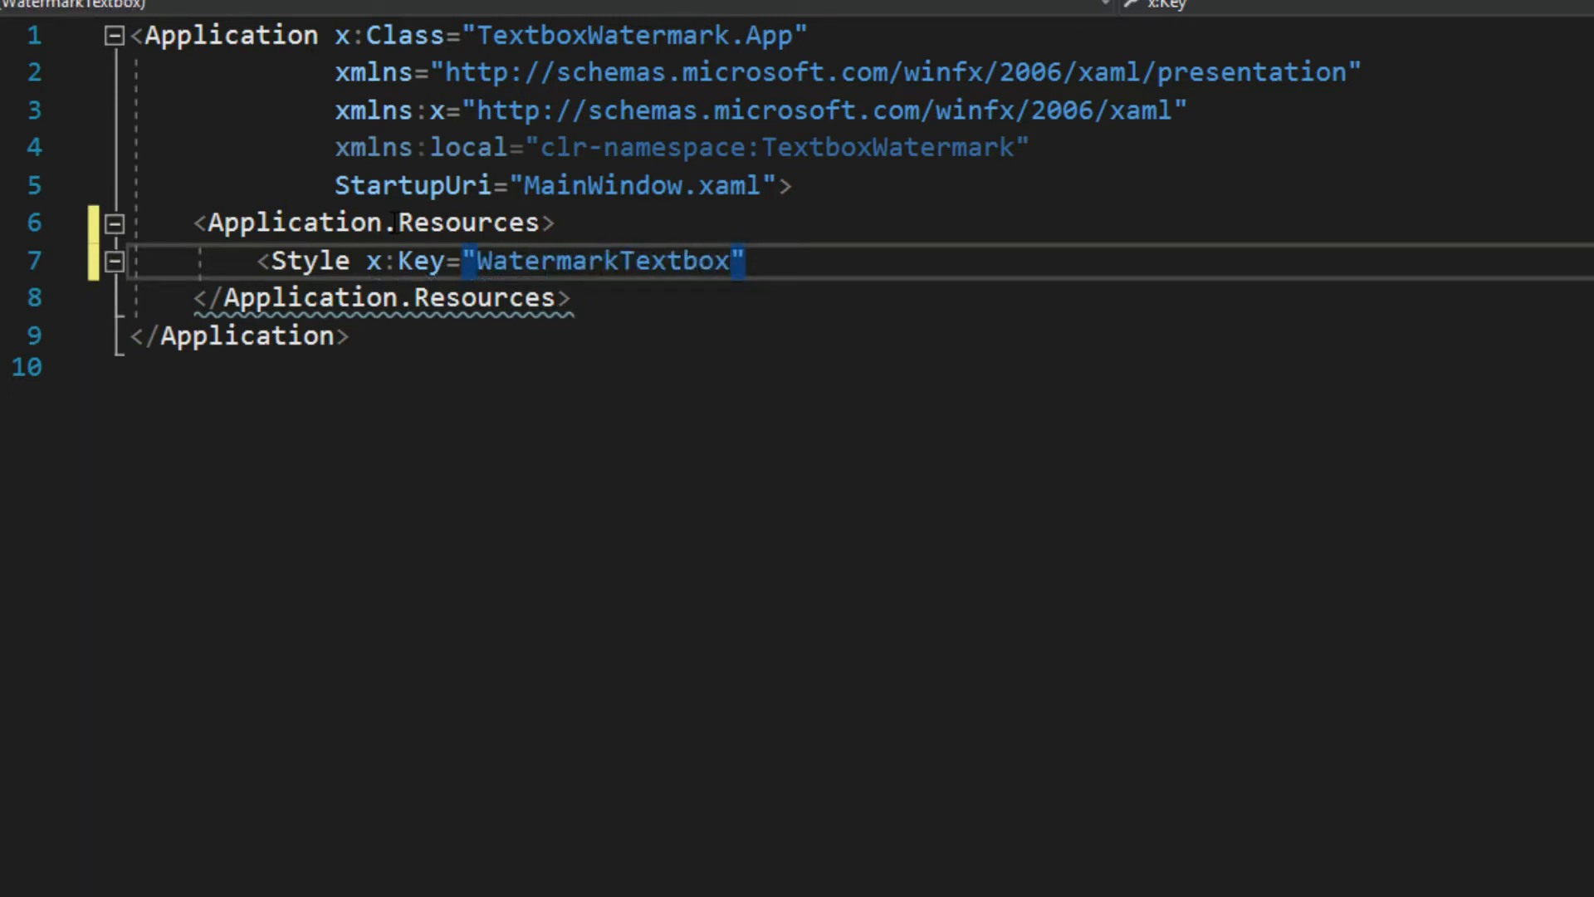
{"action": "type", "text": "targ"}
{"action": "key", "text": "Tab"}
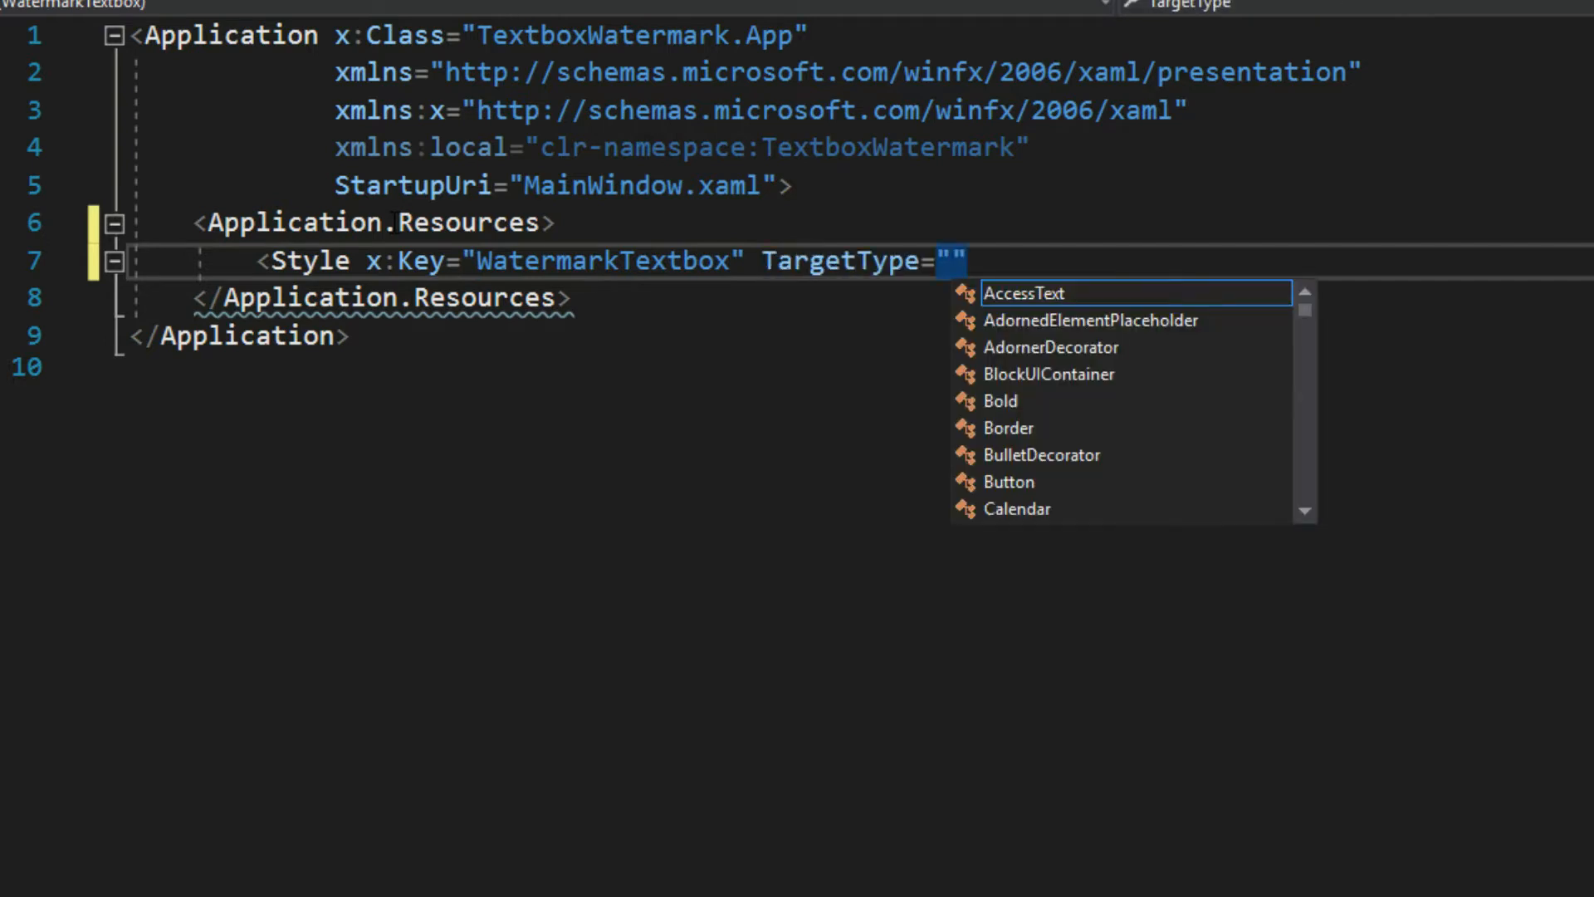
{"action": "type", "text": "{x:t"}
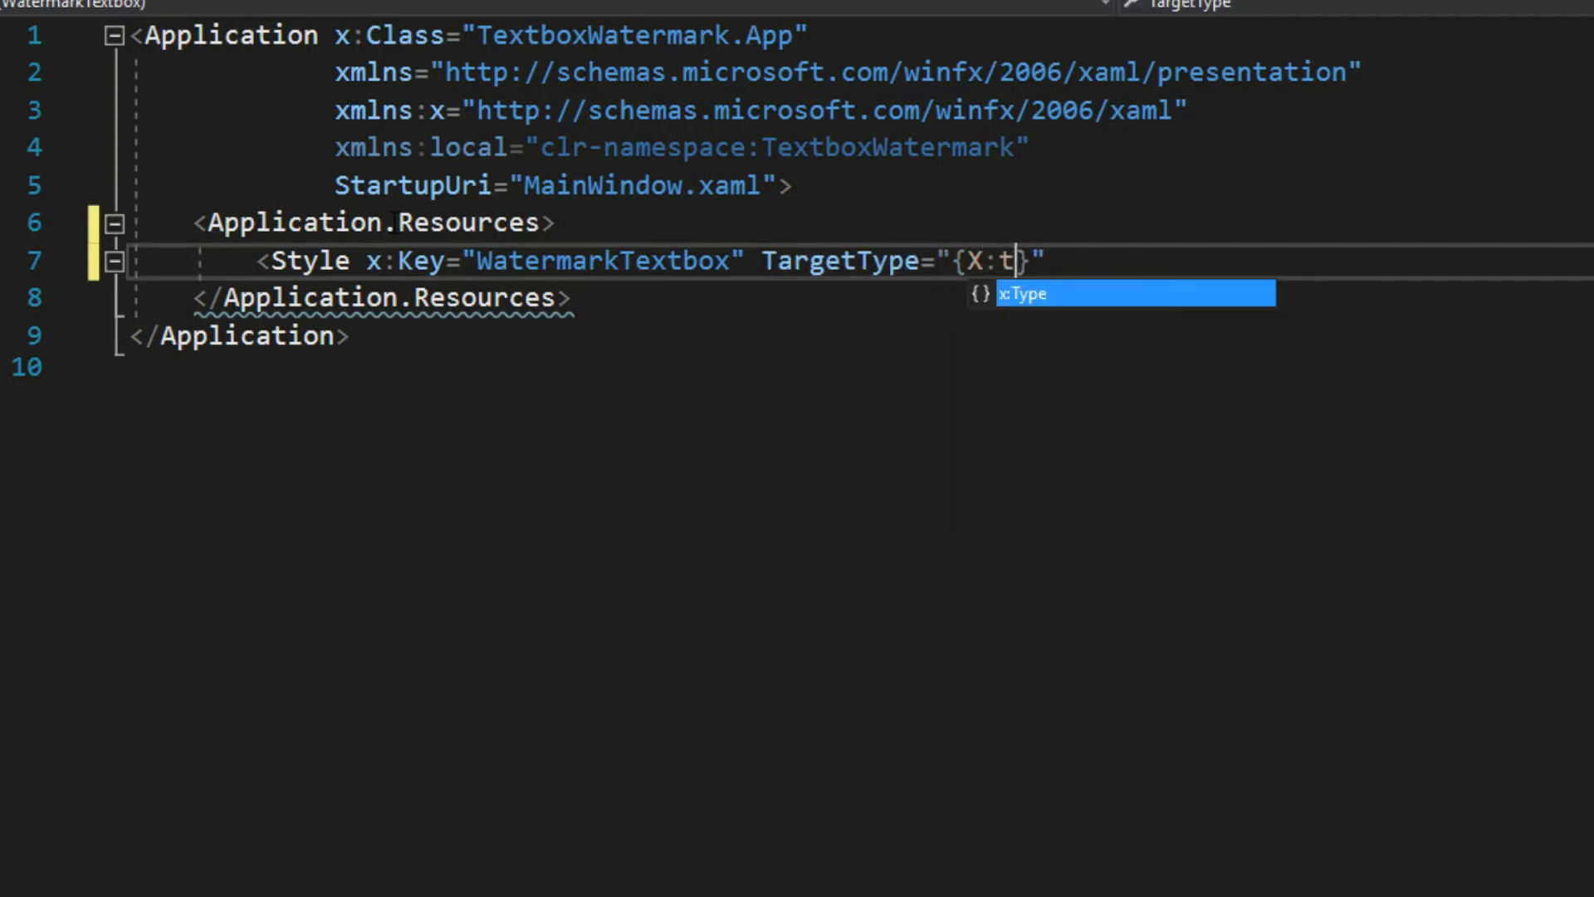
{"action": "type", "text": "ype "}
{"action": "type", "text": "tex"}
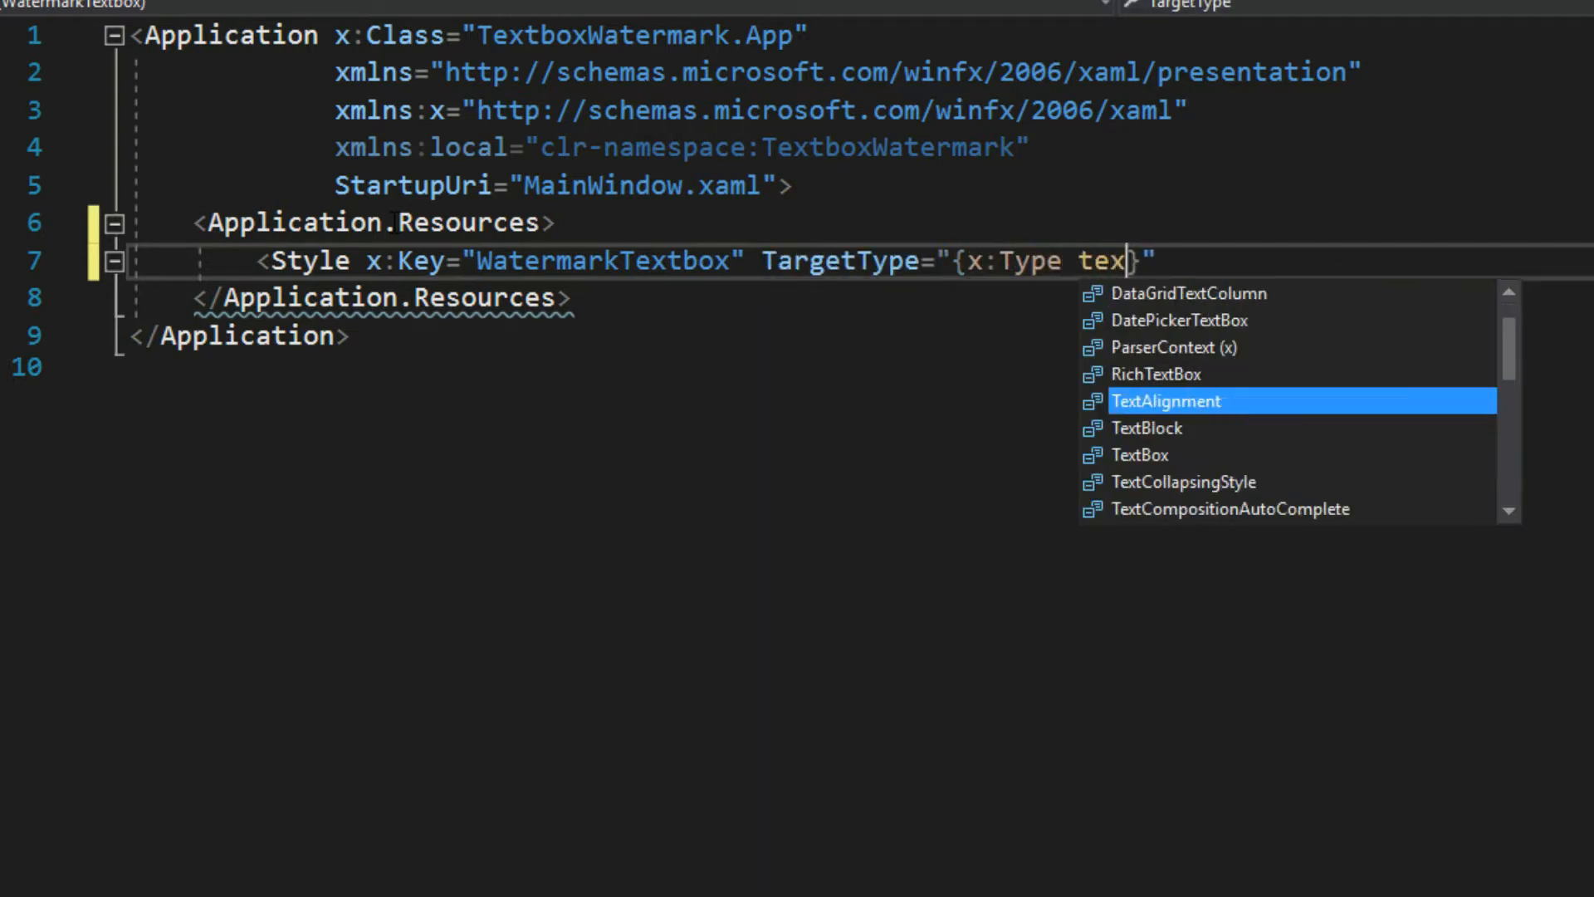
{"action": "type", "text": "t"}
{"action": "key", "text": "Down"}
{"action": "key", "text": "Tab"}
{"action": "key", "text": "End"}
{"action": "type", "text": ">"}
{"action": "key", "text": "Return"}
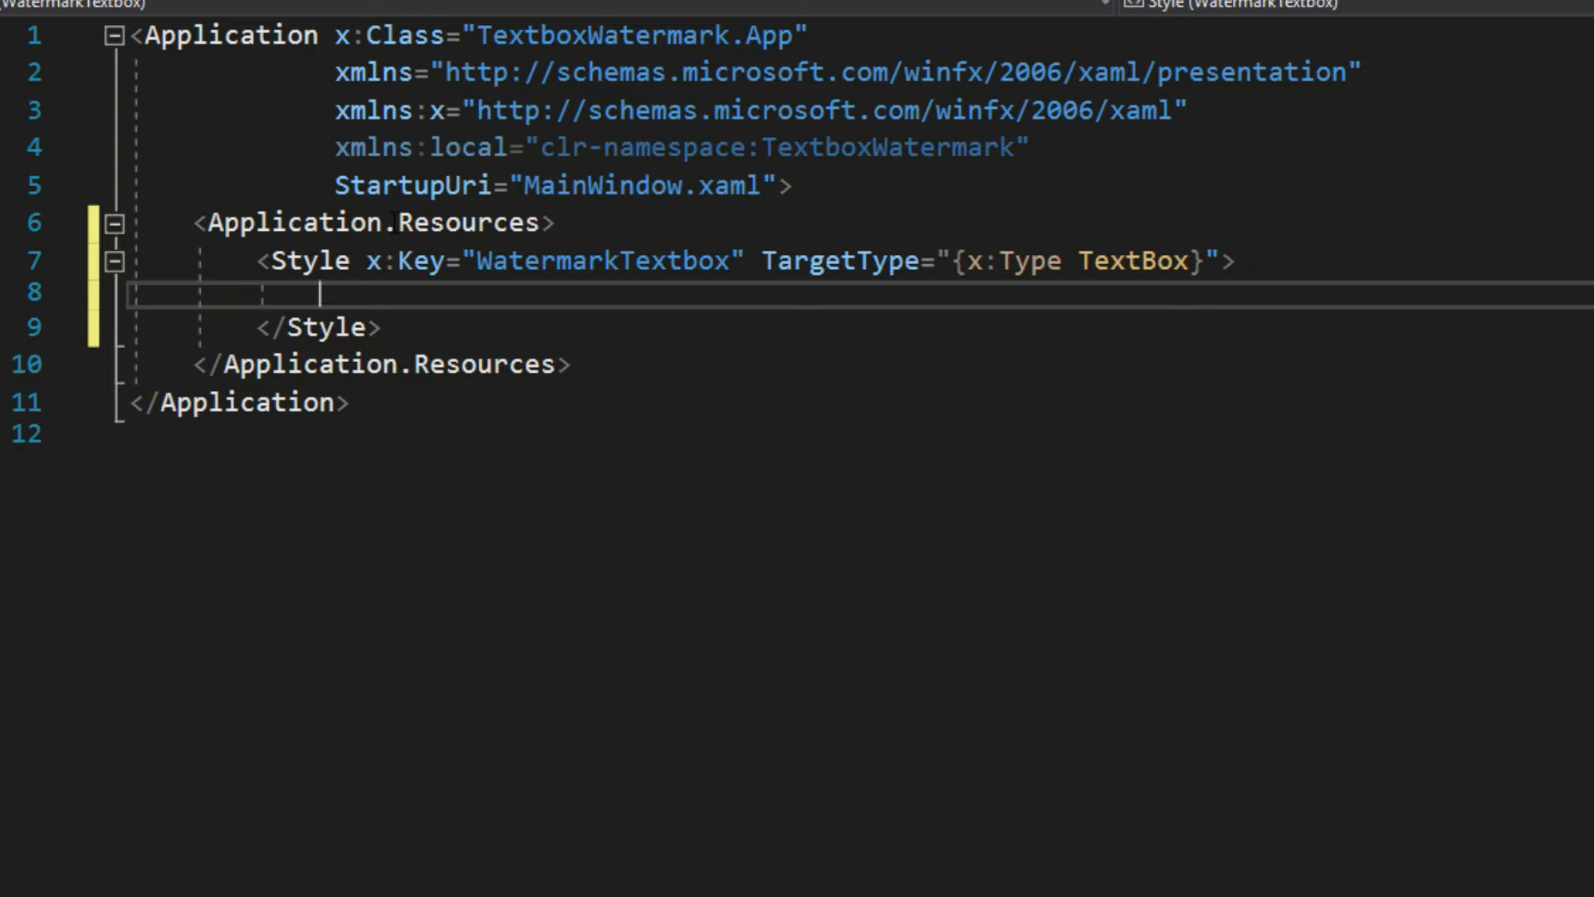
{"action": "type", "text": "<"}
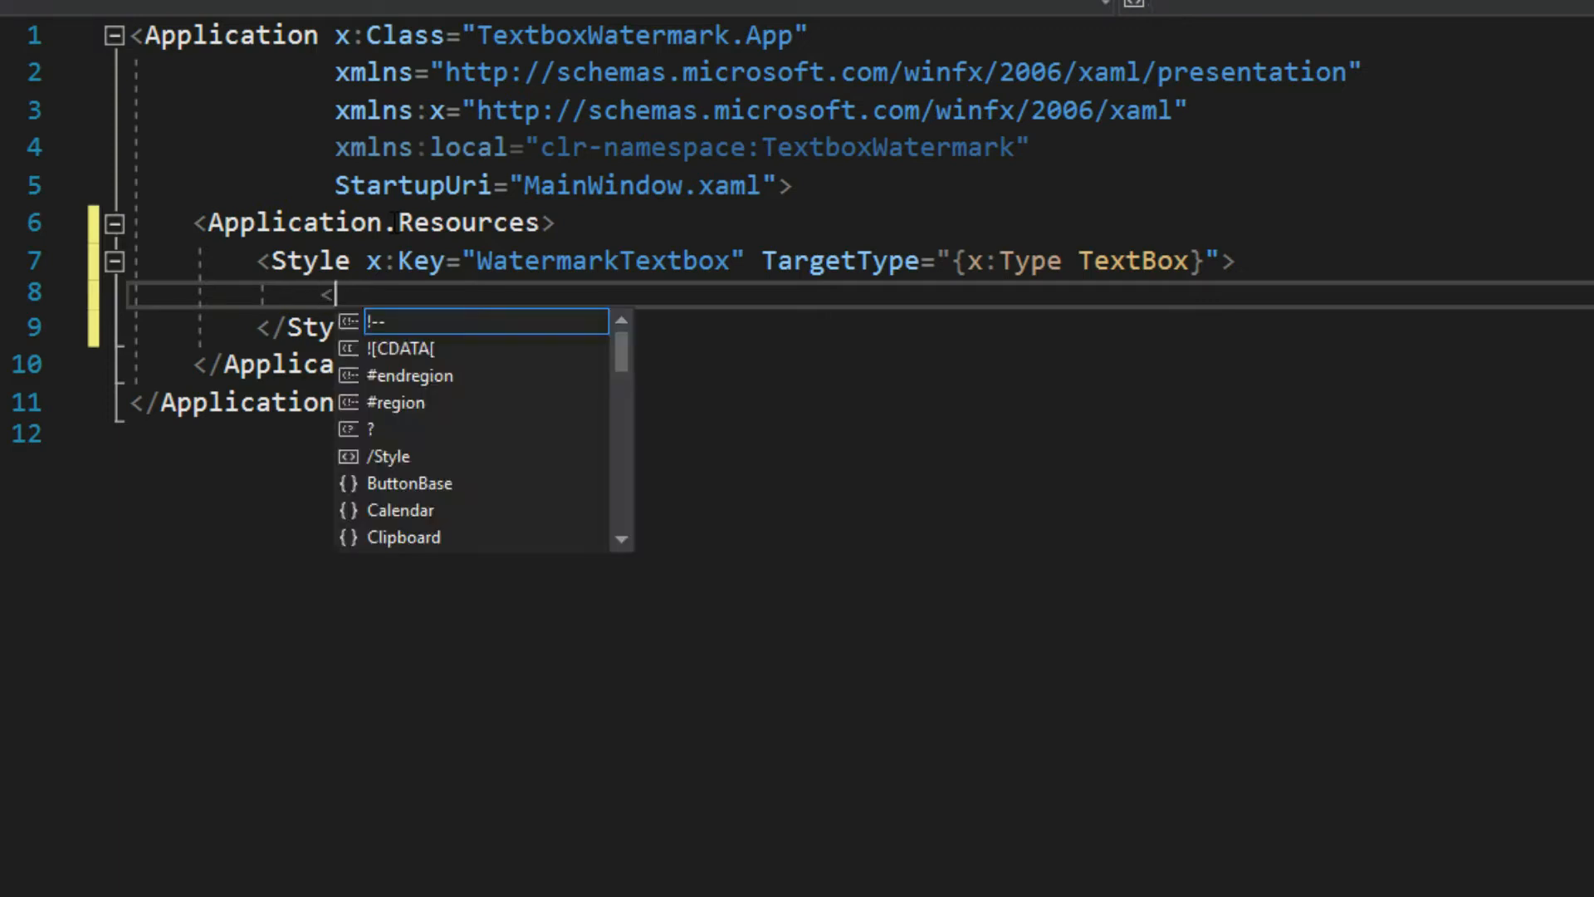
{"action": "type", "text": "Sett"}
Add a Setter giving BorderBrush the value Black.
{"action": "key", "text": "Tab"}
{"action": "type", "text": "prop"}
{"action": "key", "text": "Tab"}
{"action": "type", "text": "br"}
{"action": "key", "text": "BackSpace"}
{"action": "key", "text": "BackSpace"}
{"action": "type", "text": "bord"}
{"action": "key", "text": "Tab"}
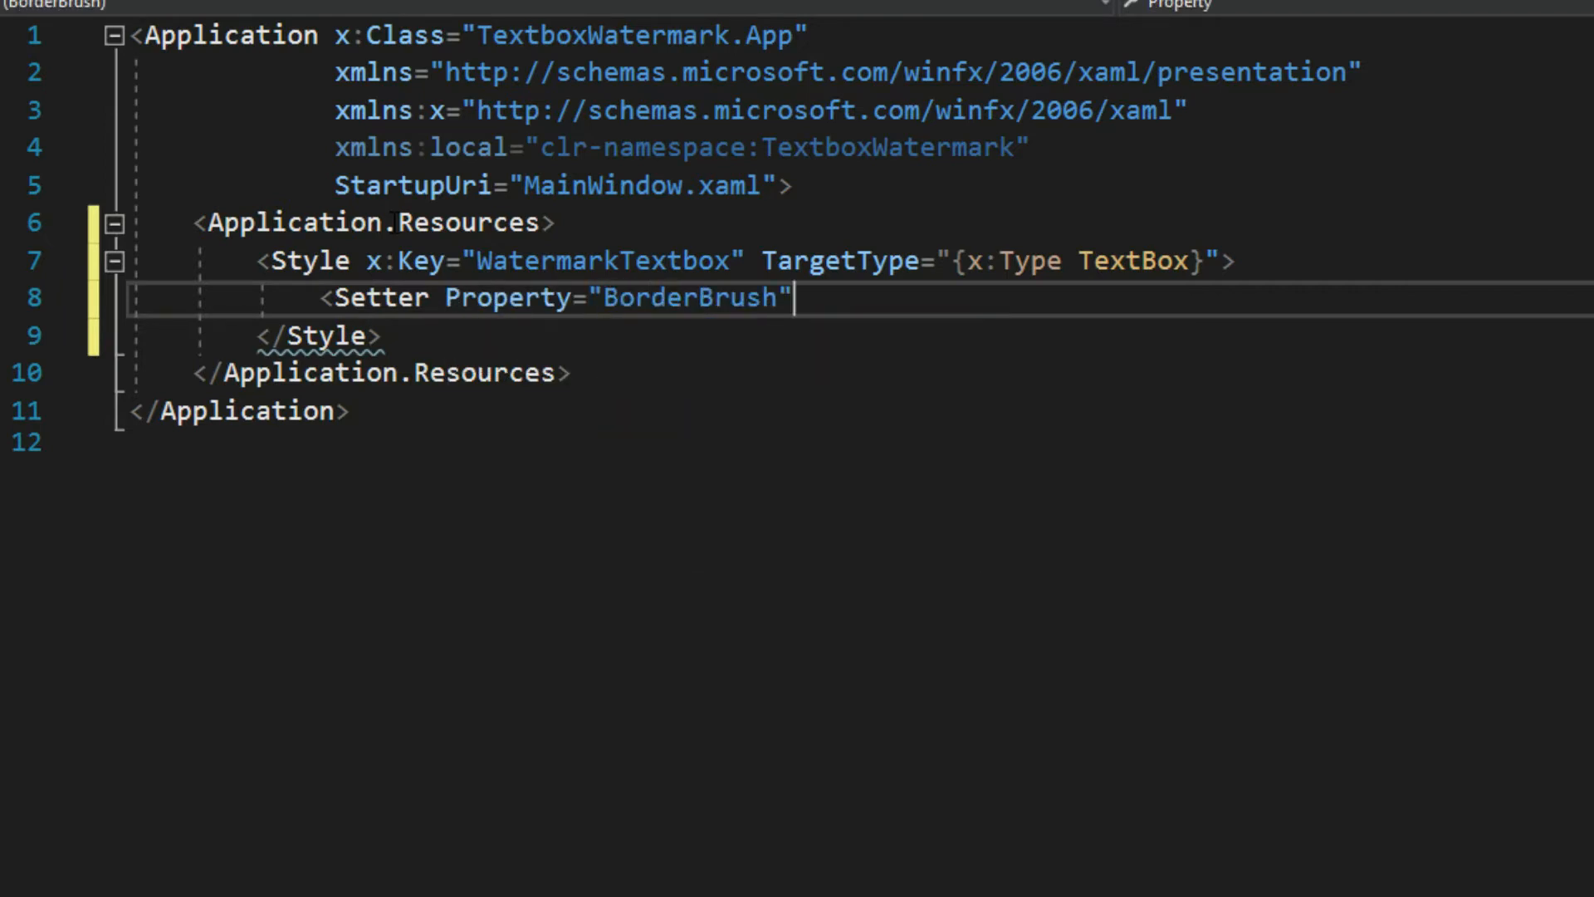
{"action": "type", "text": " value"}
{"action": "key", "text": "Tab"}
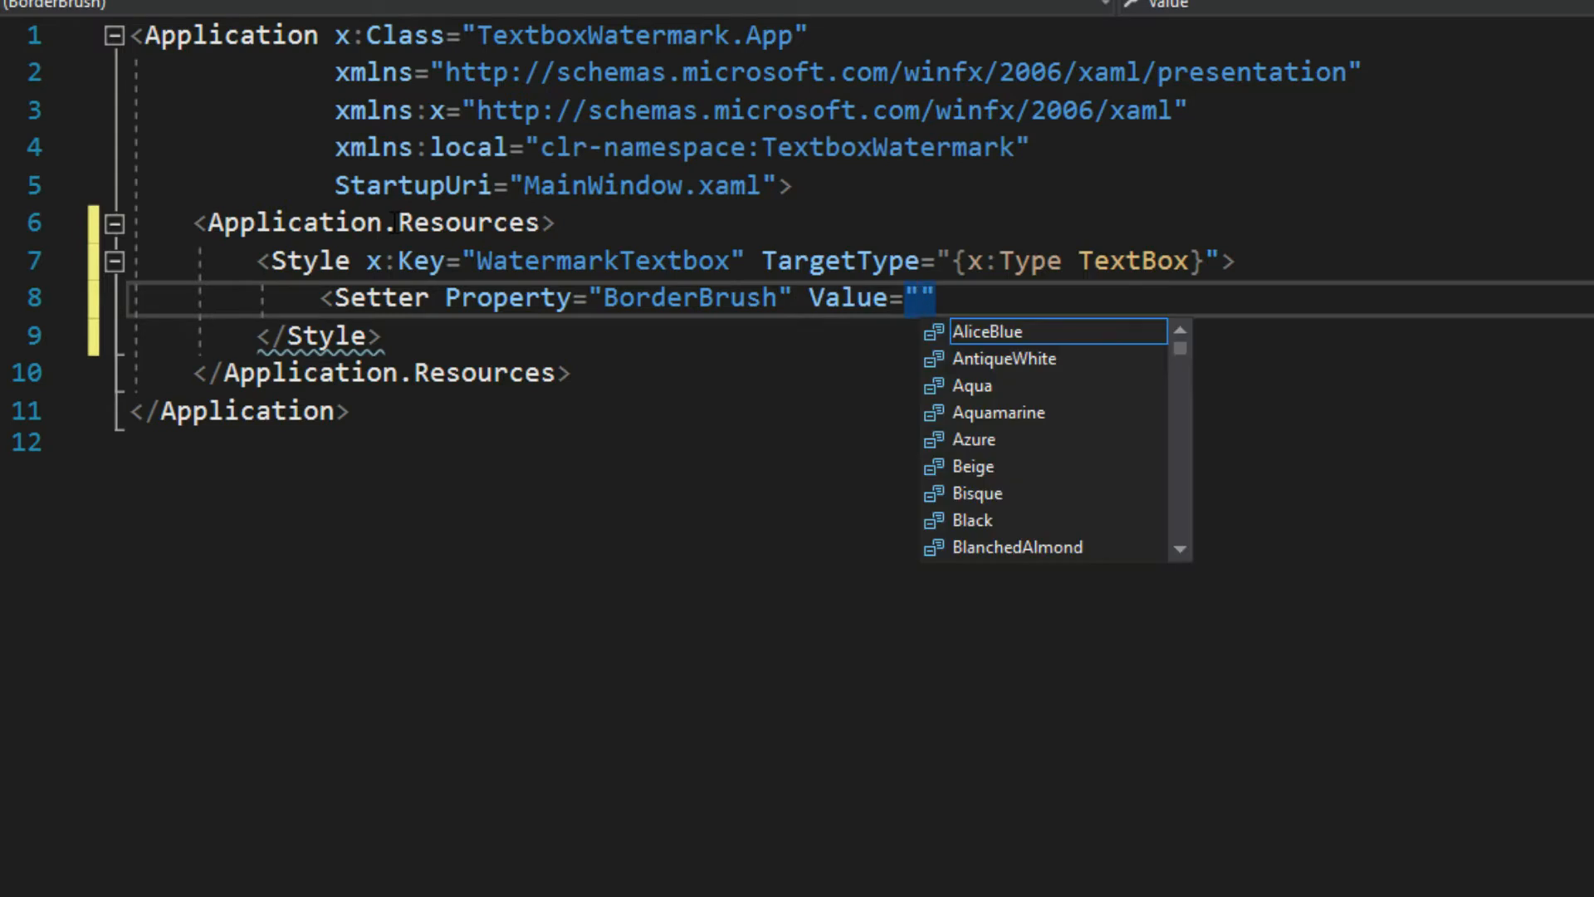
{"action": "type", "text": "bla"}
{"action": "key", "text": "Tab"}
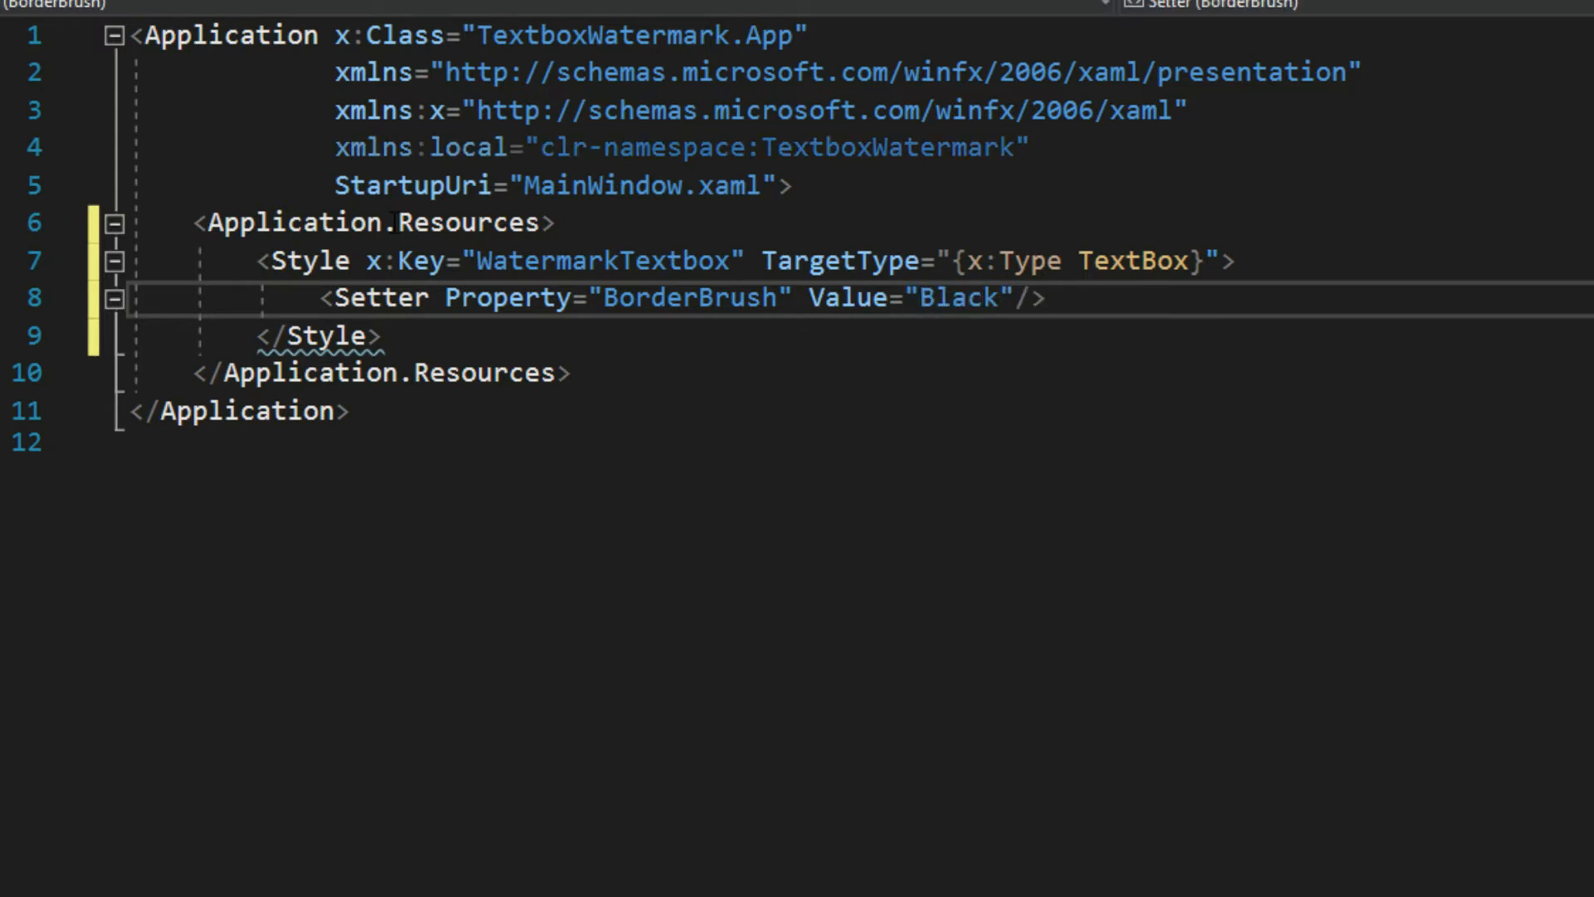
{"action": "type", "text": "/>"}
{"action": "key", "text": "Return"}
{"action": "type", "text": "<>"}
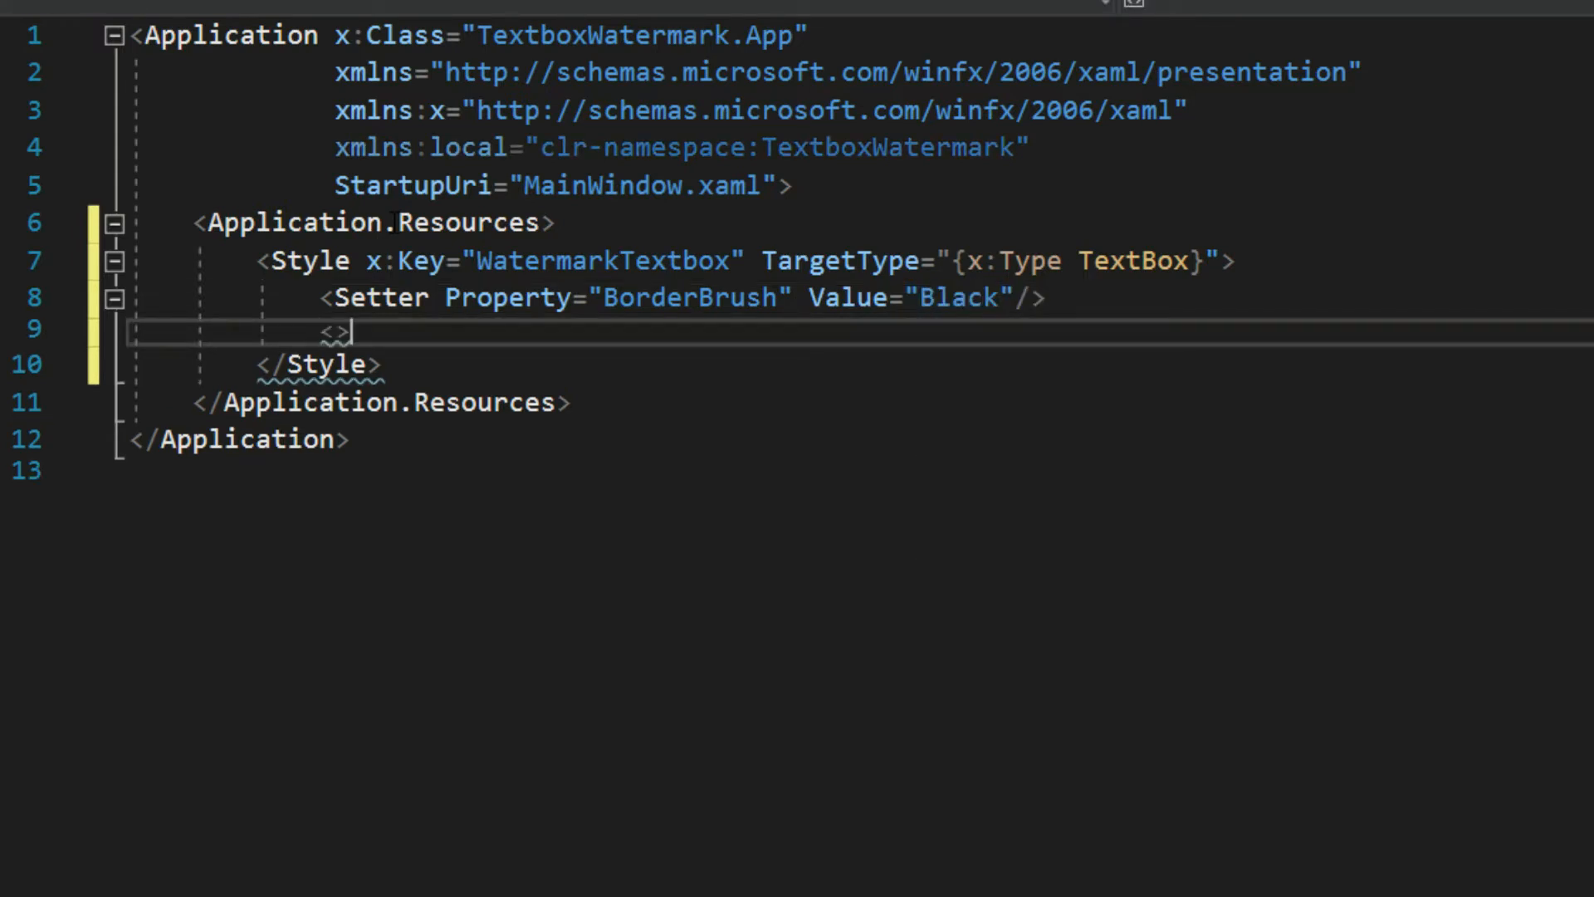
{"action": "type", "text": "<sett"}
Add a Setter giving BorderThickness the value 1.
{"action": "key", "text": "Tab"}
{"action": "type", "text": "pro"}
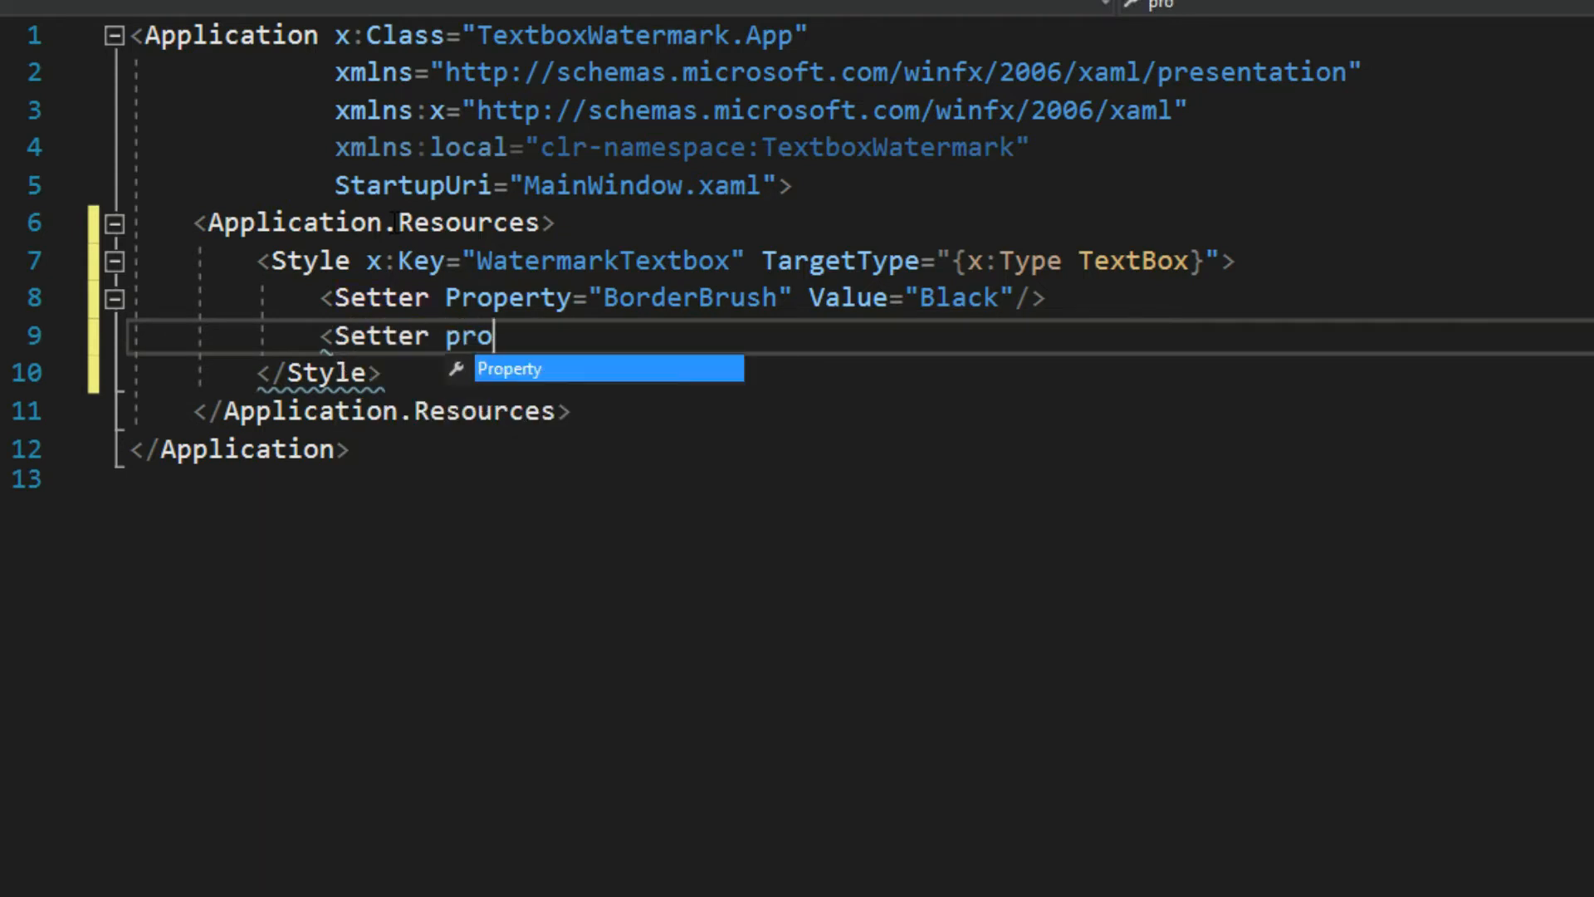
{"action": "type", "text": "p"}
{"action": "key", "text": "Tab"}
{"action": "type", "text": "bord"}
{"action": "key", "text": "Down"}
{"action": "key", "text": "Tab"}
{"action": "type", "text": "val"}
{"action": "key", "text": "Tab"}
{"action": "type", "text": "1\"/>"}
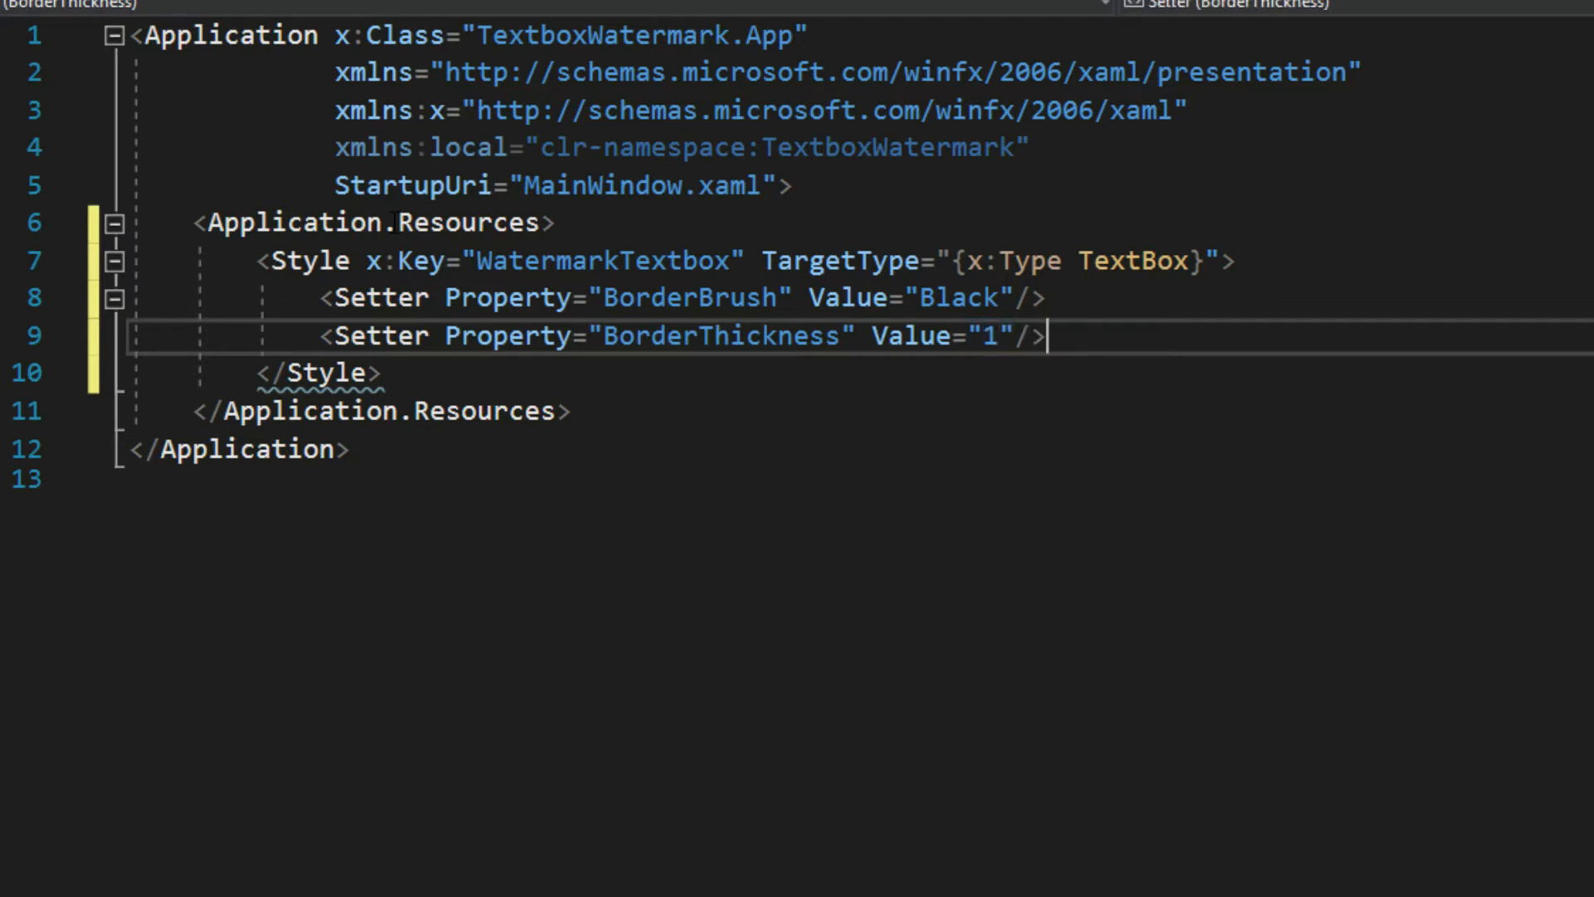
{"action": "key", "text": "Return"}
{"action": "type", "text": "<S"}
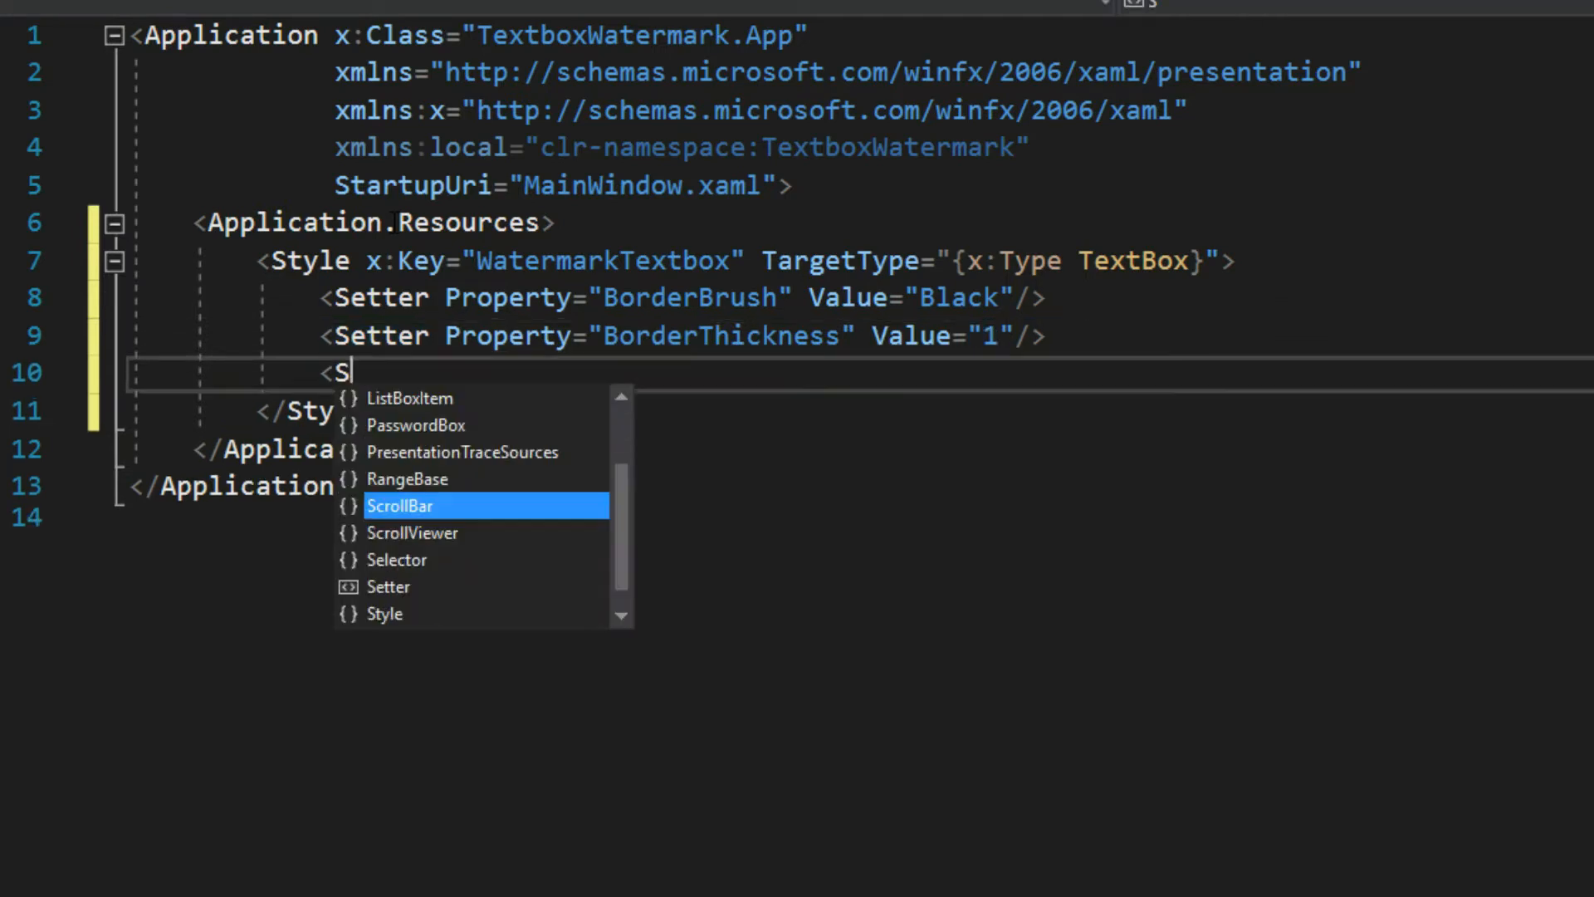
{"action": "type", "text": "etter prop"}
Add a Template setter with a nested Setter.Value element.
{"action": "key", "text": "Tab"}
{"action": "type", "text": "templa"}
{"action": "key", "text": "Tab"}
{"action": "key", "text": "Right"}
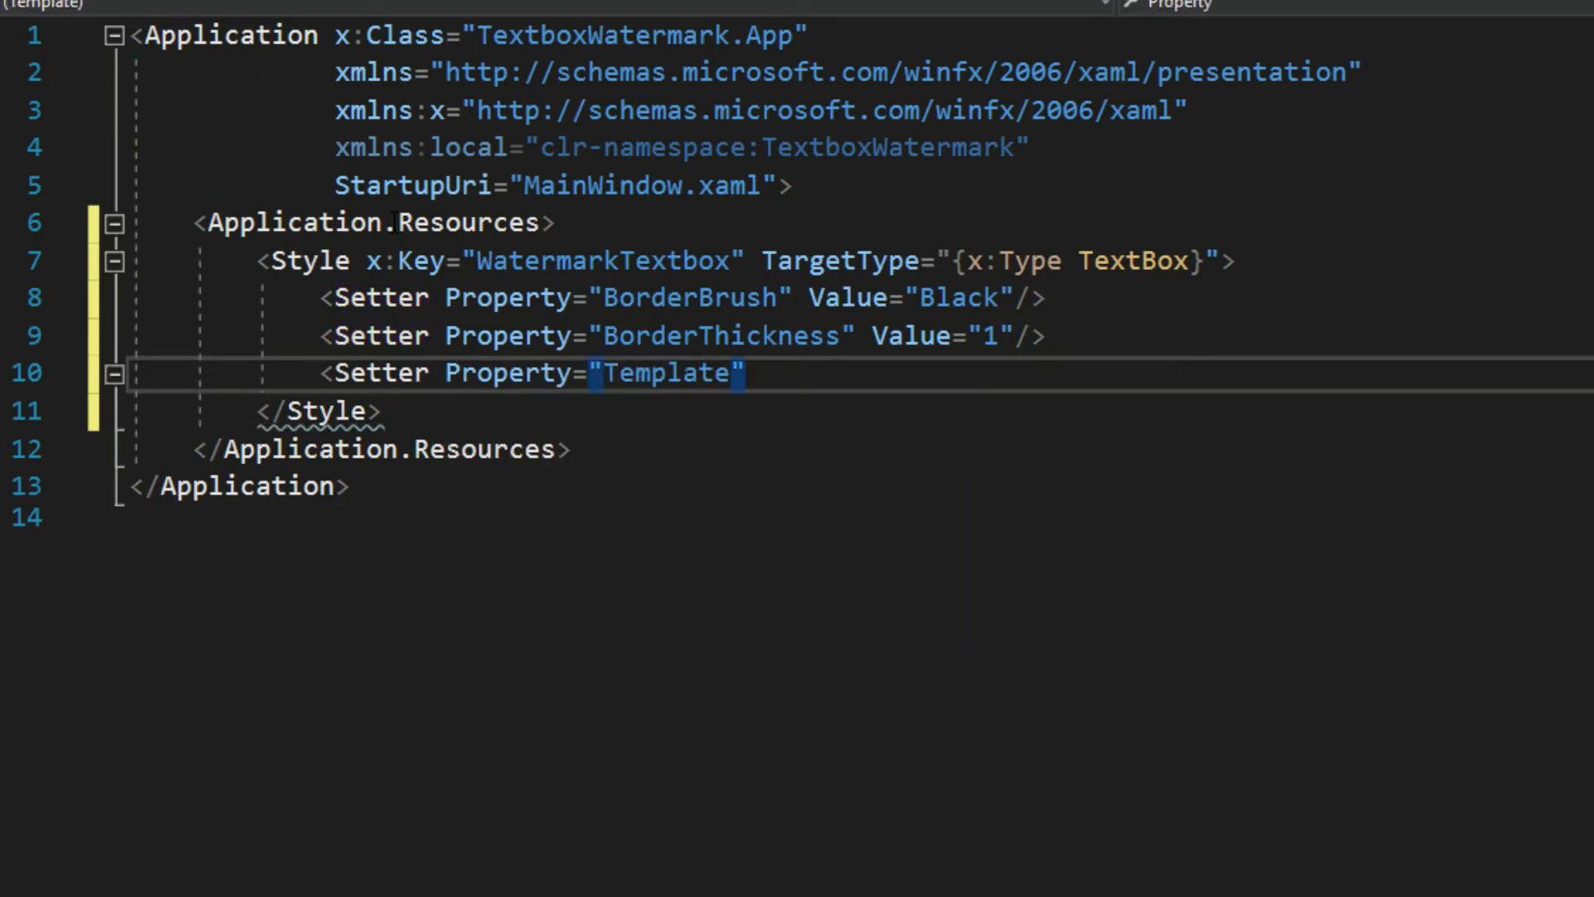
{"action": "type", "text": ">"}
{"action": "key", "text": "Return"}
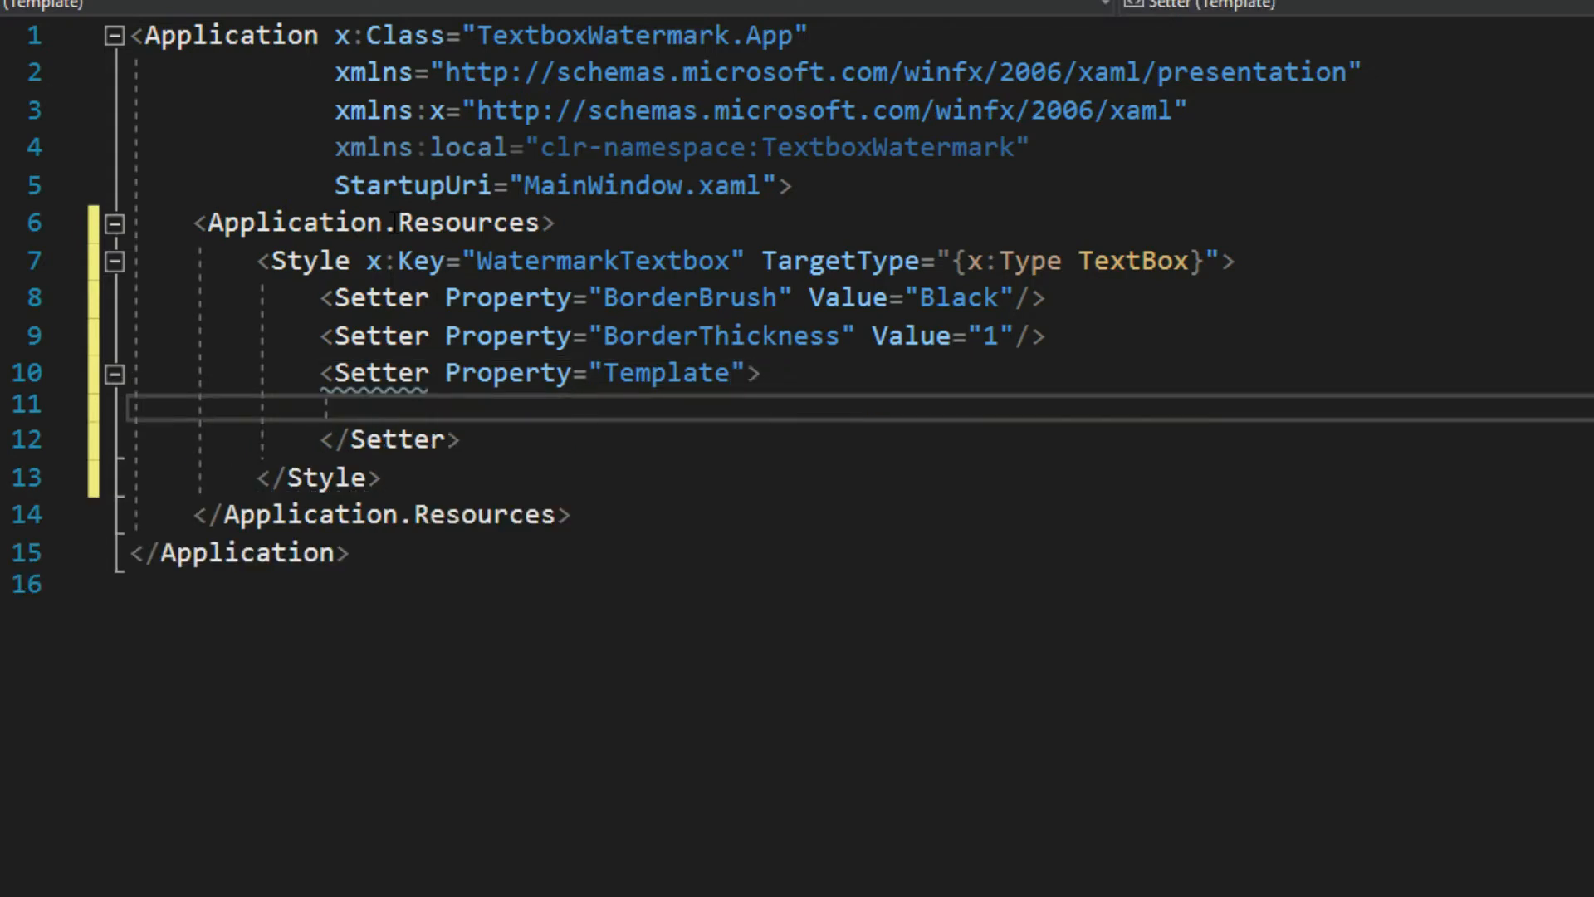
{"action": "type", "text": "<Setter."}
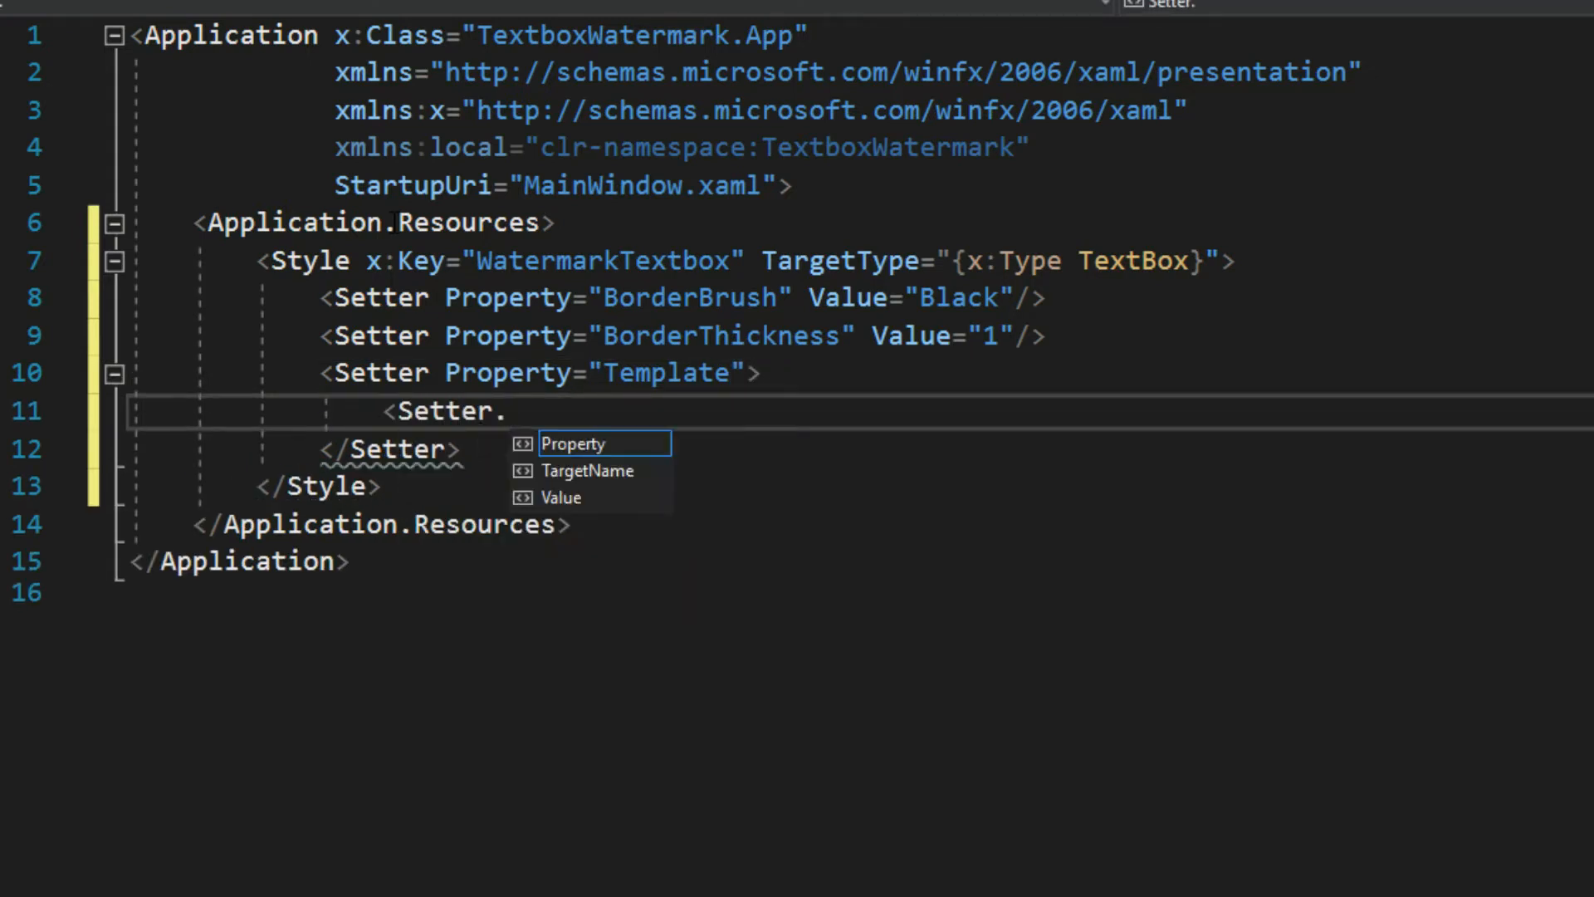
{"action": "type", "text": "val"}
{"action": "key", "text": "Tab"}
{"action": "type", "text": ">"}
{"action": "key", "text": "Return"}
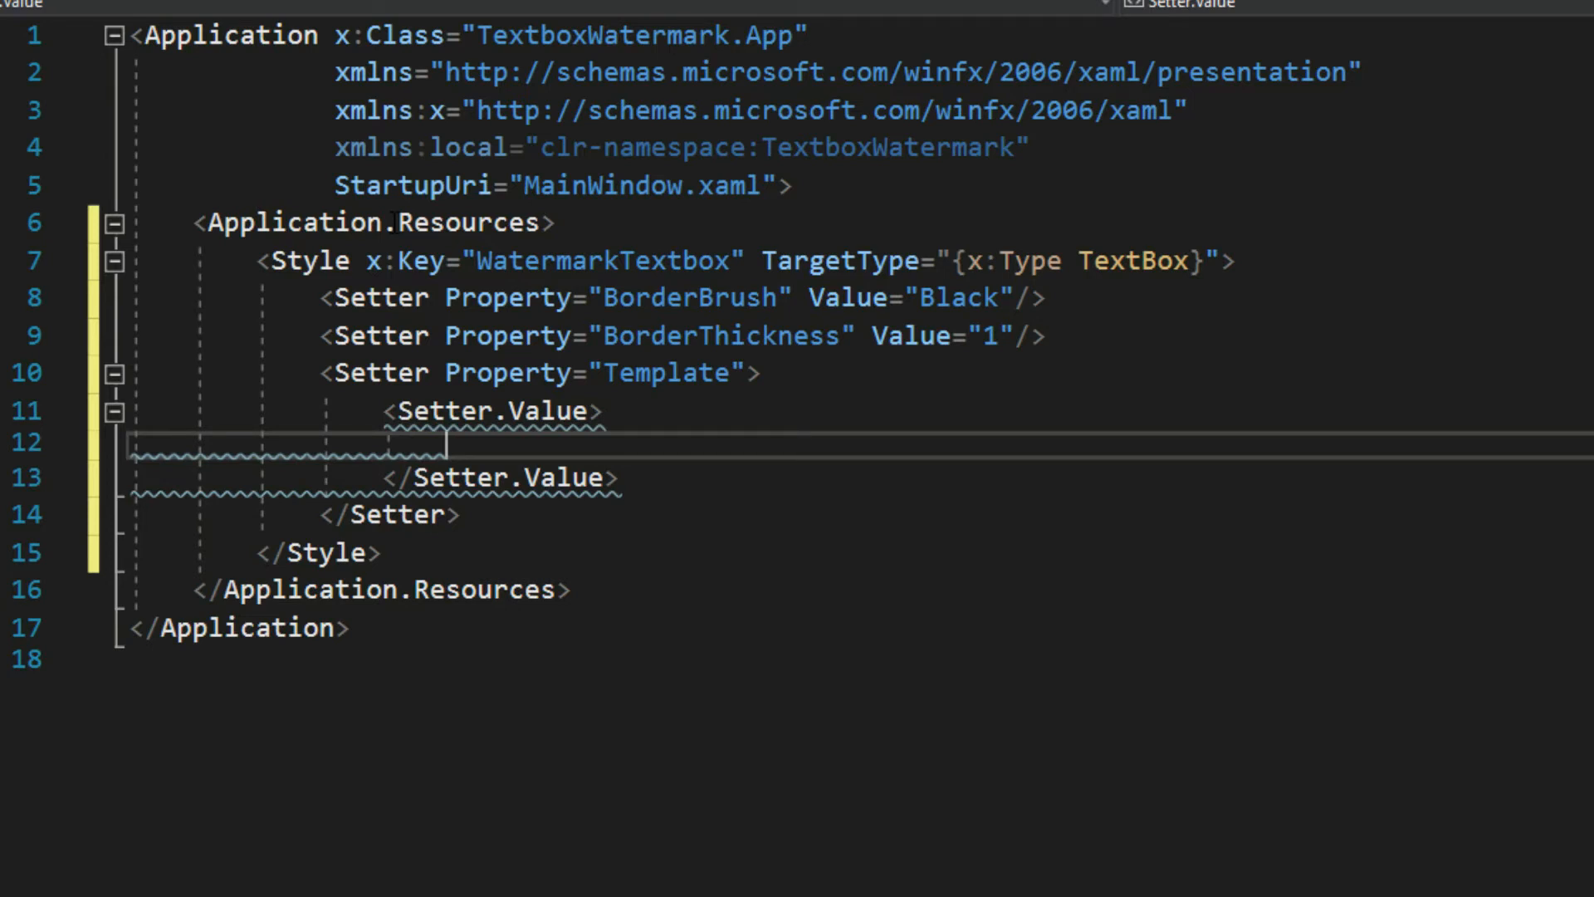
{"action": "type", "text": "<Control"}
Inside Setter.Value, add a ControlTemplate with TargetType {x:Type TextBox}.
{"action": "key", "text": "Down"}
{"action": "key", "text": "Tab"}
{"action": "type", "text": "targ"}
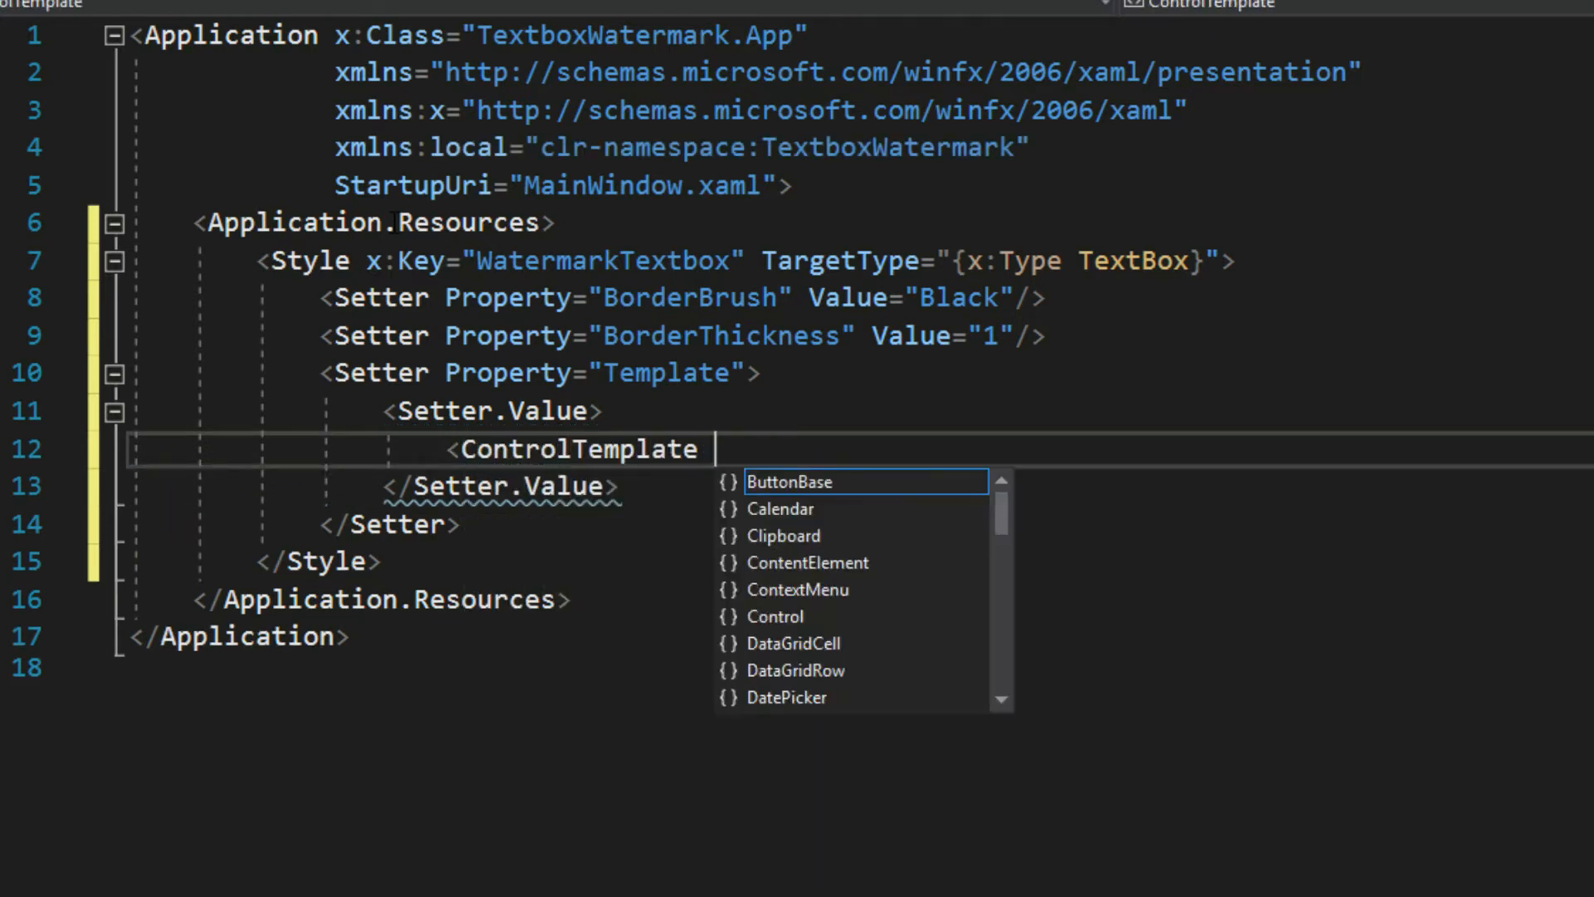
{"action": "key", "text": "Tab"}
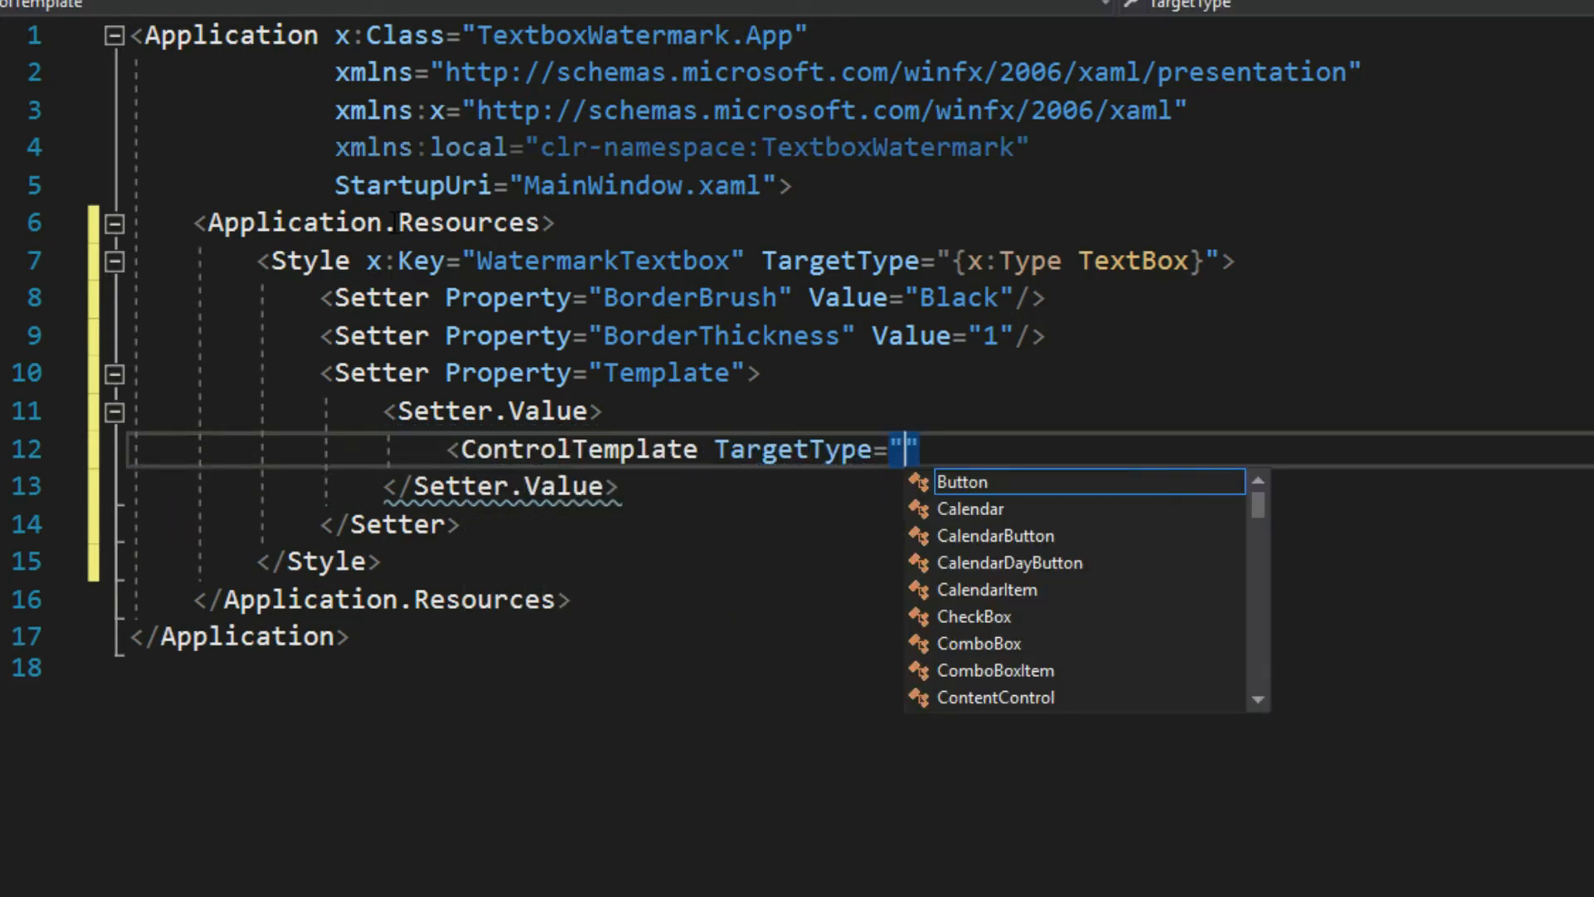
{"action": "type", "text": "{x:t"}
{"action": "key", "text": "Tab"}
{"action": "type", "text": "tex"}
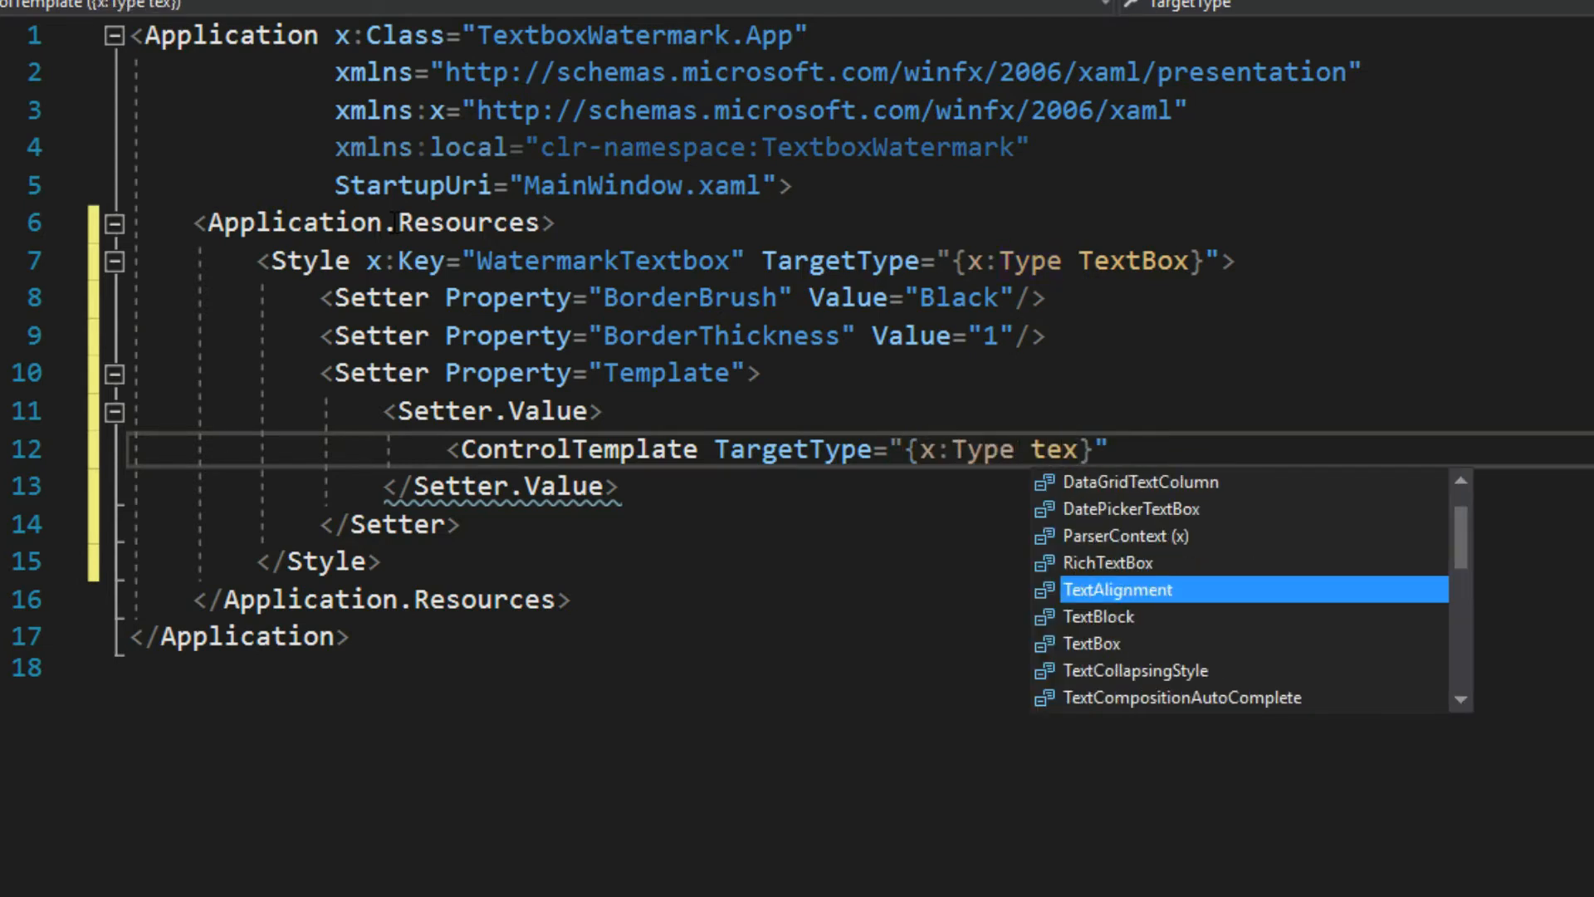
{"action": "key", "text": "Tab"}
{"action": "key", "text": "End"}
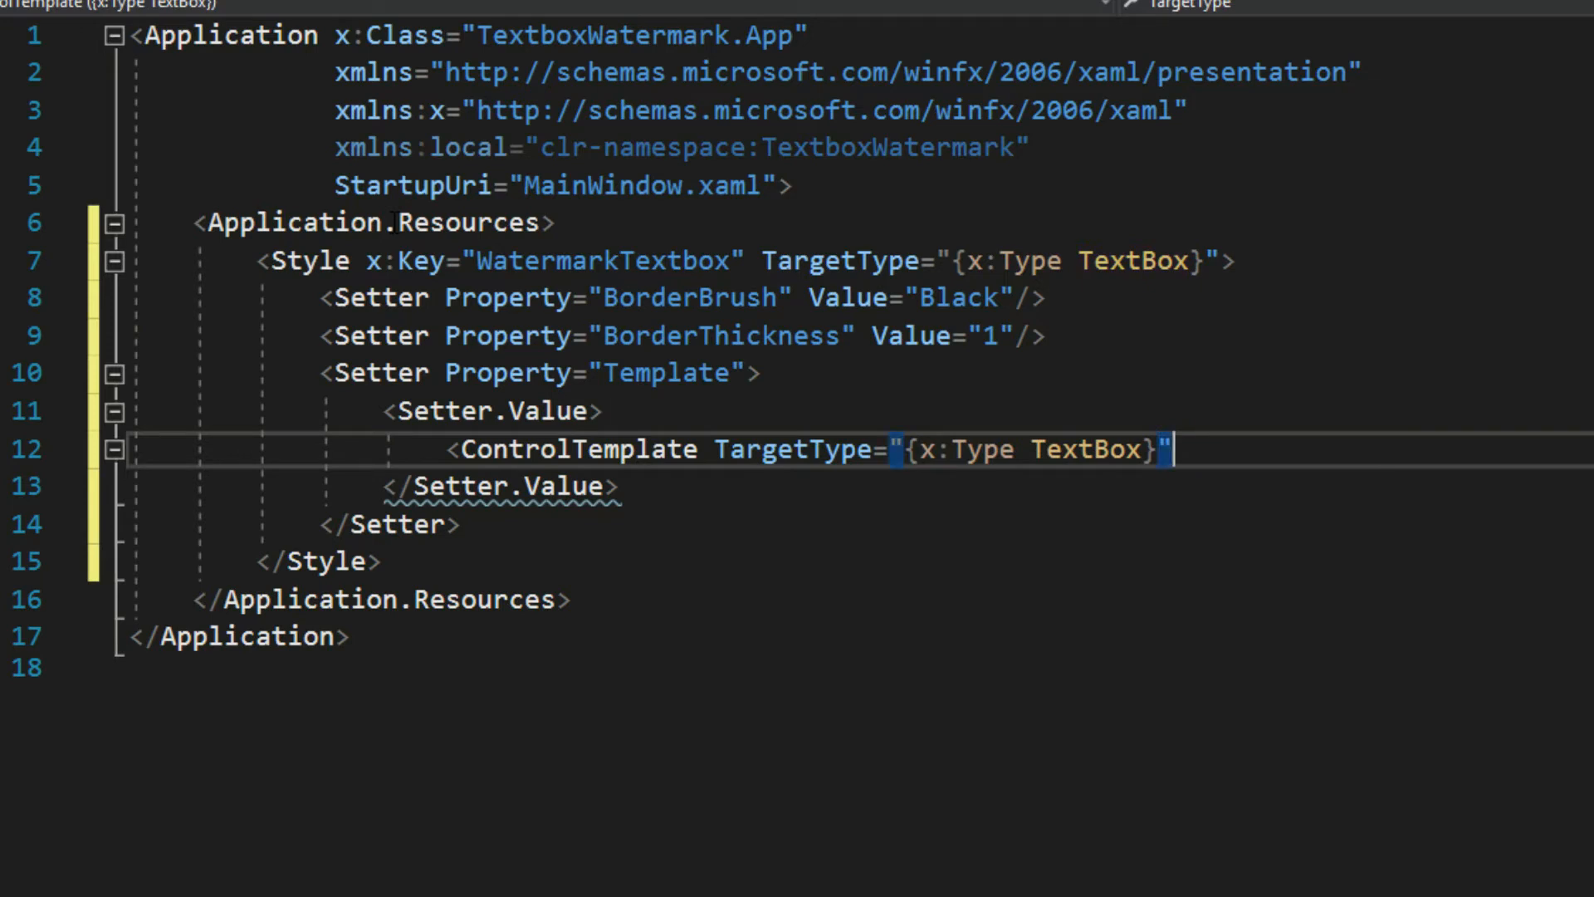
{"action": "type", "text": ">"}
Start a Border whose Background is {TemplateBinding Background}.
{"action": "key", "text": "Return"}
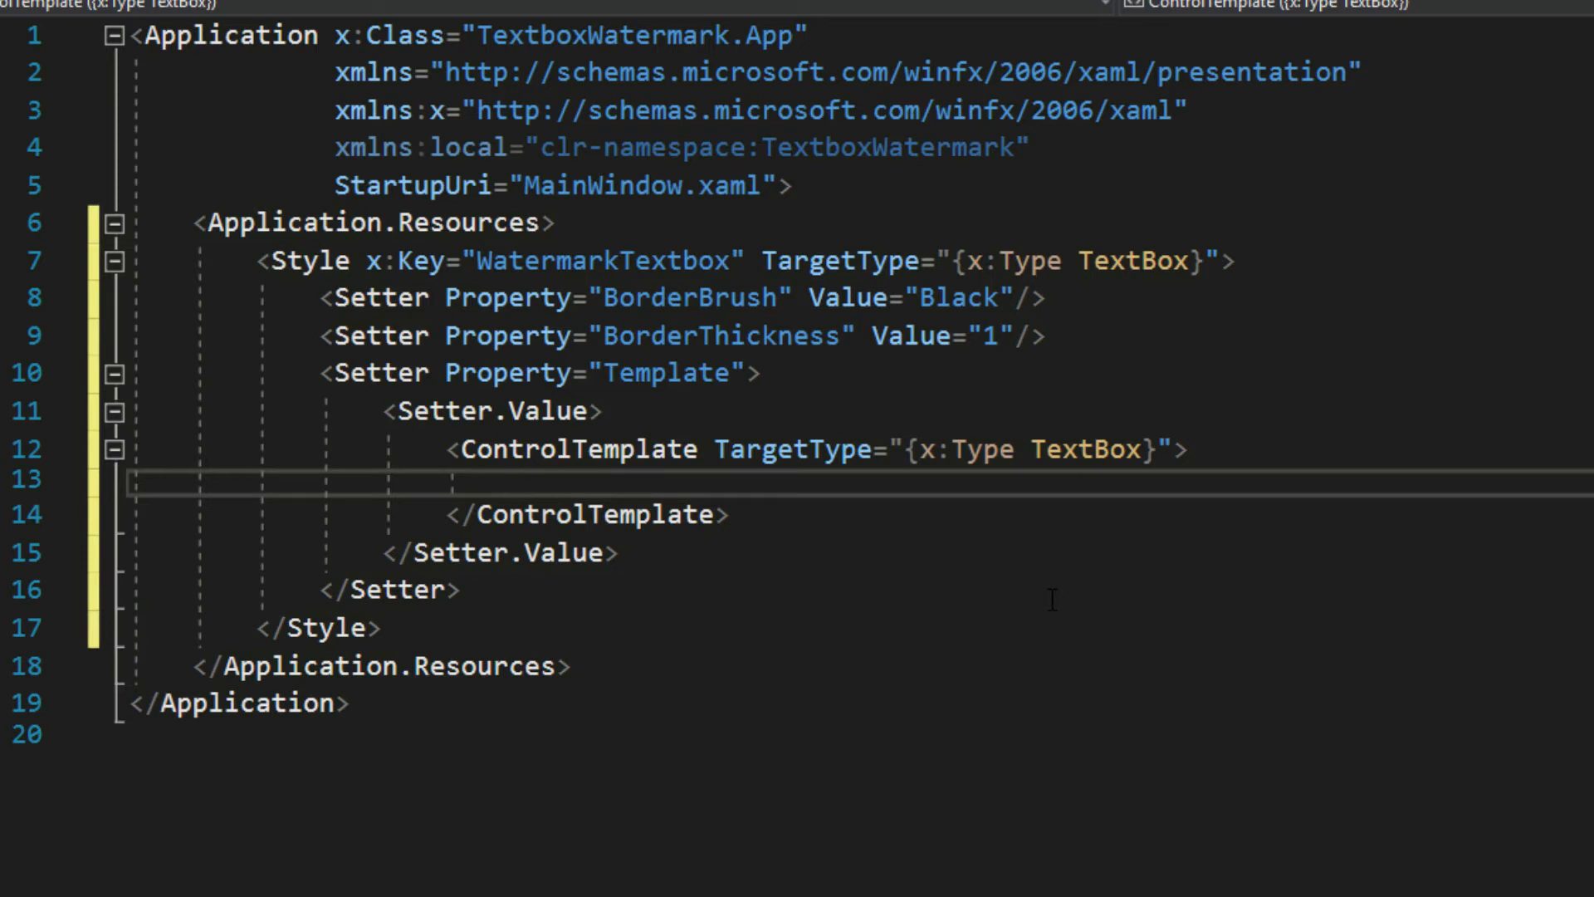
{"action": "type", "text": "<B"}
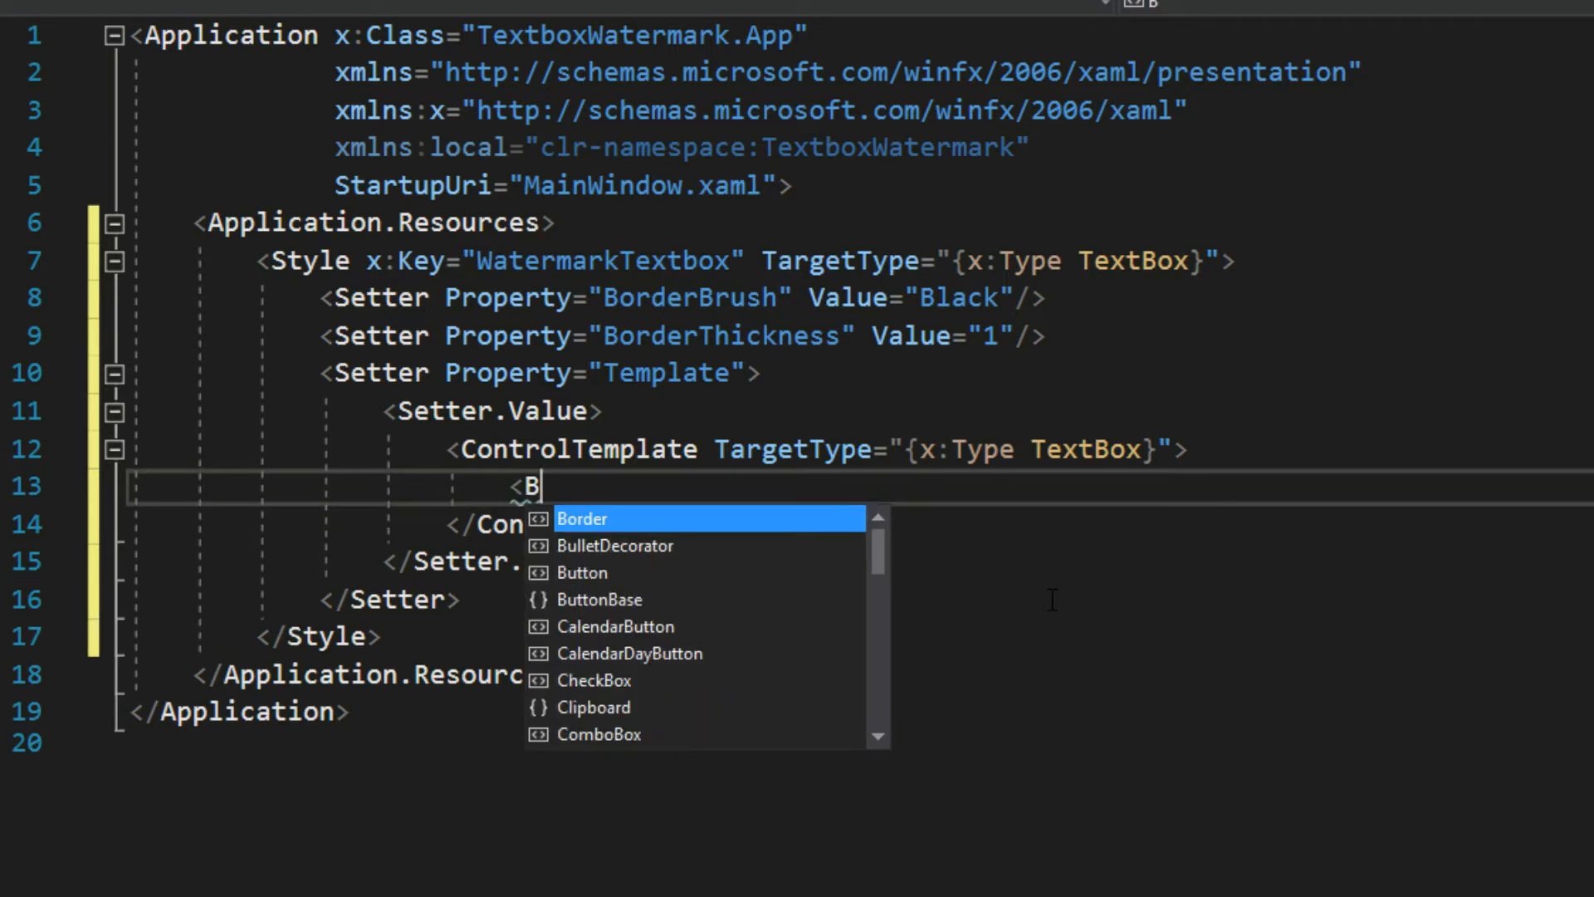
{"action": "type", "text": "order"}
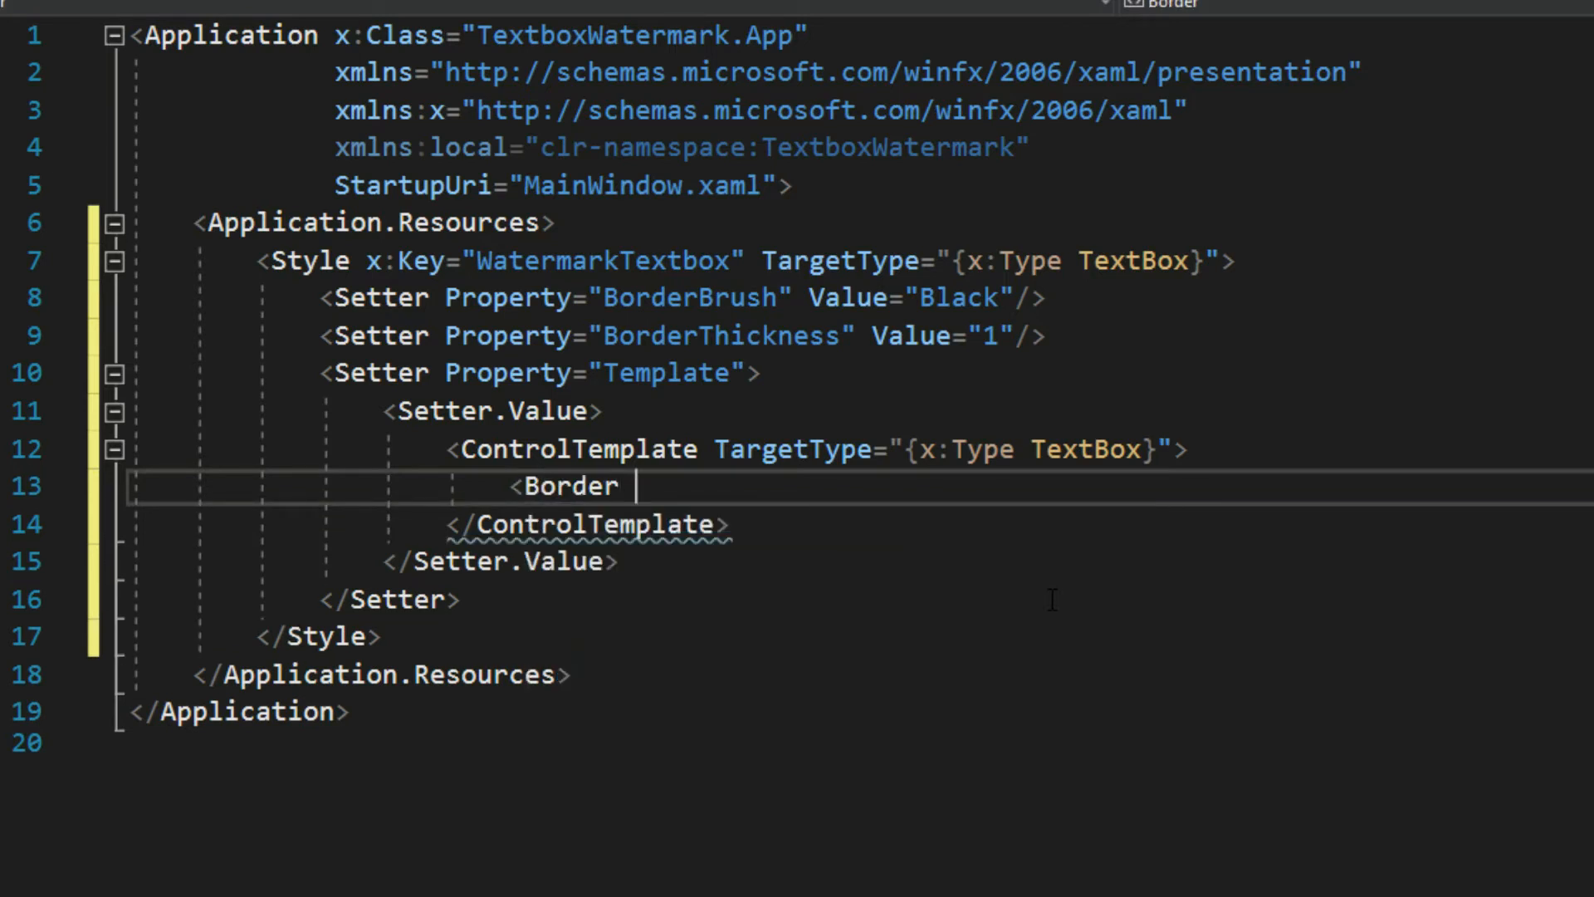
{"action": "type", "text": " back"}
{"action": "key", "text": "Tab"}
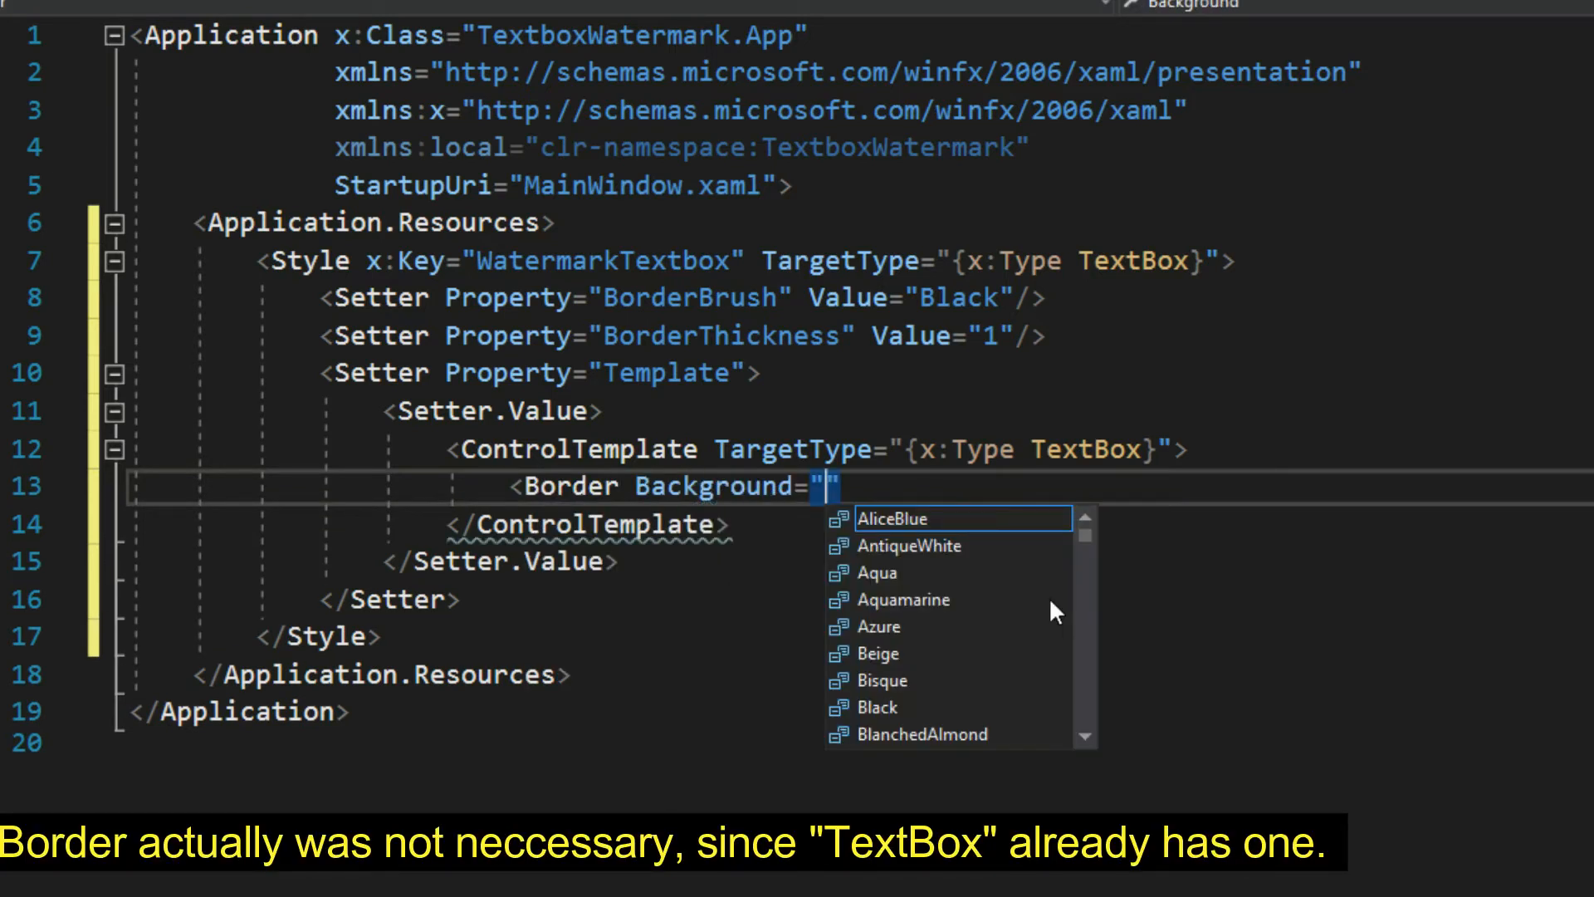
{"action": "type", "text": "{Templ"}
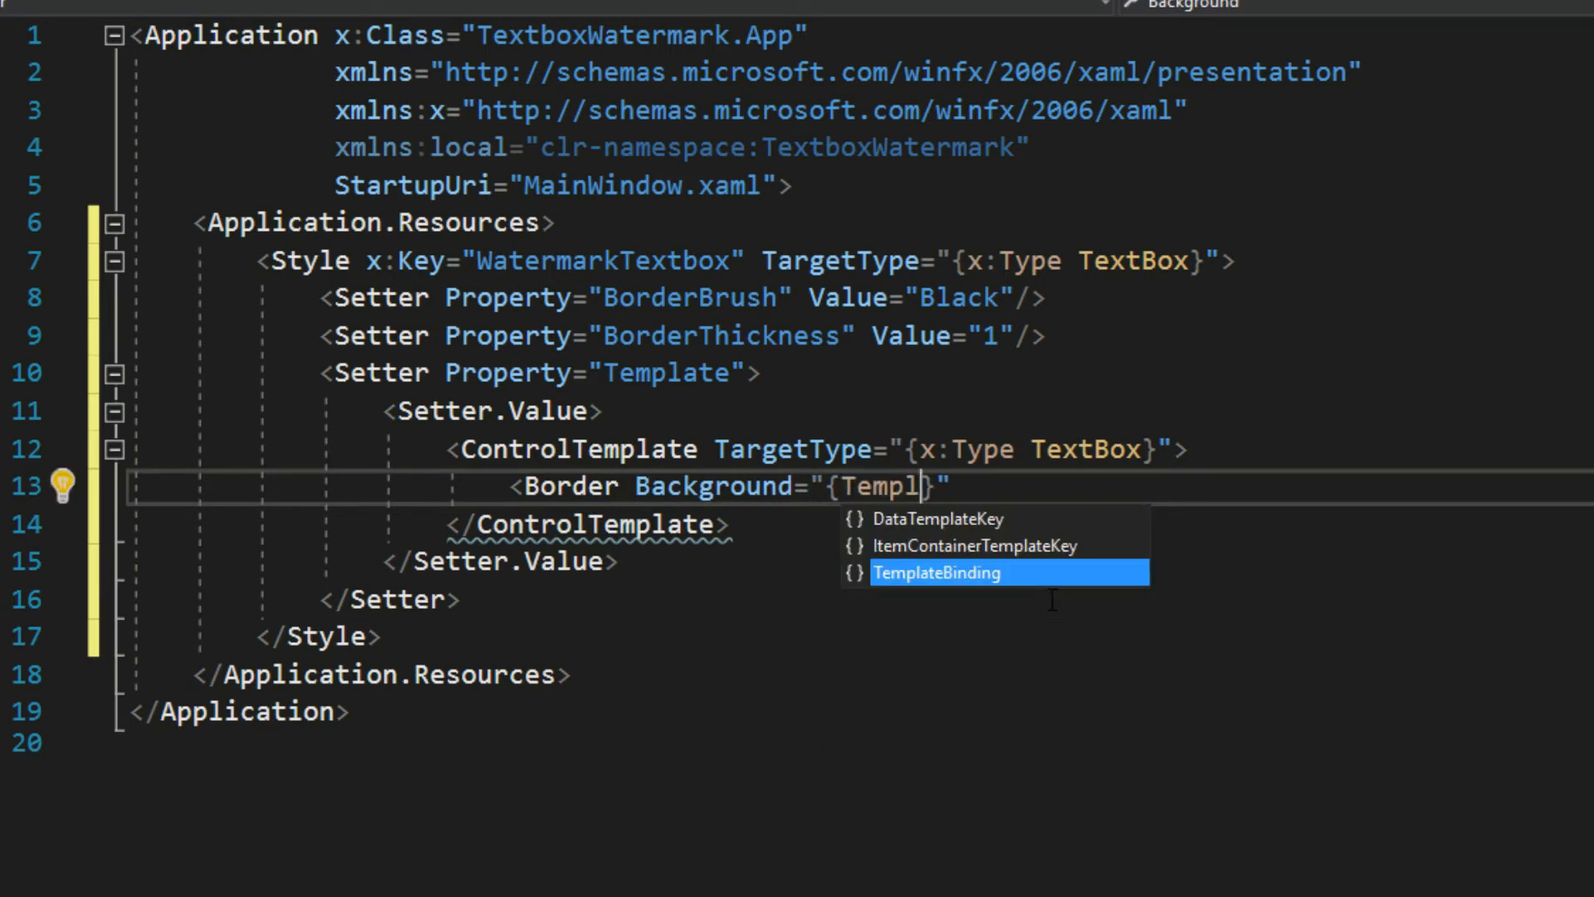
{"action": "key", "text": "Tab"}
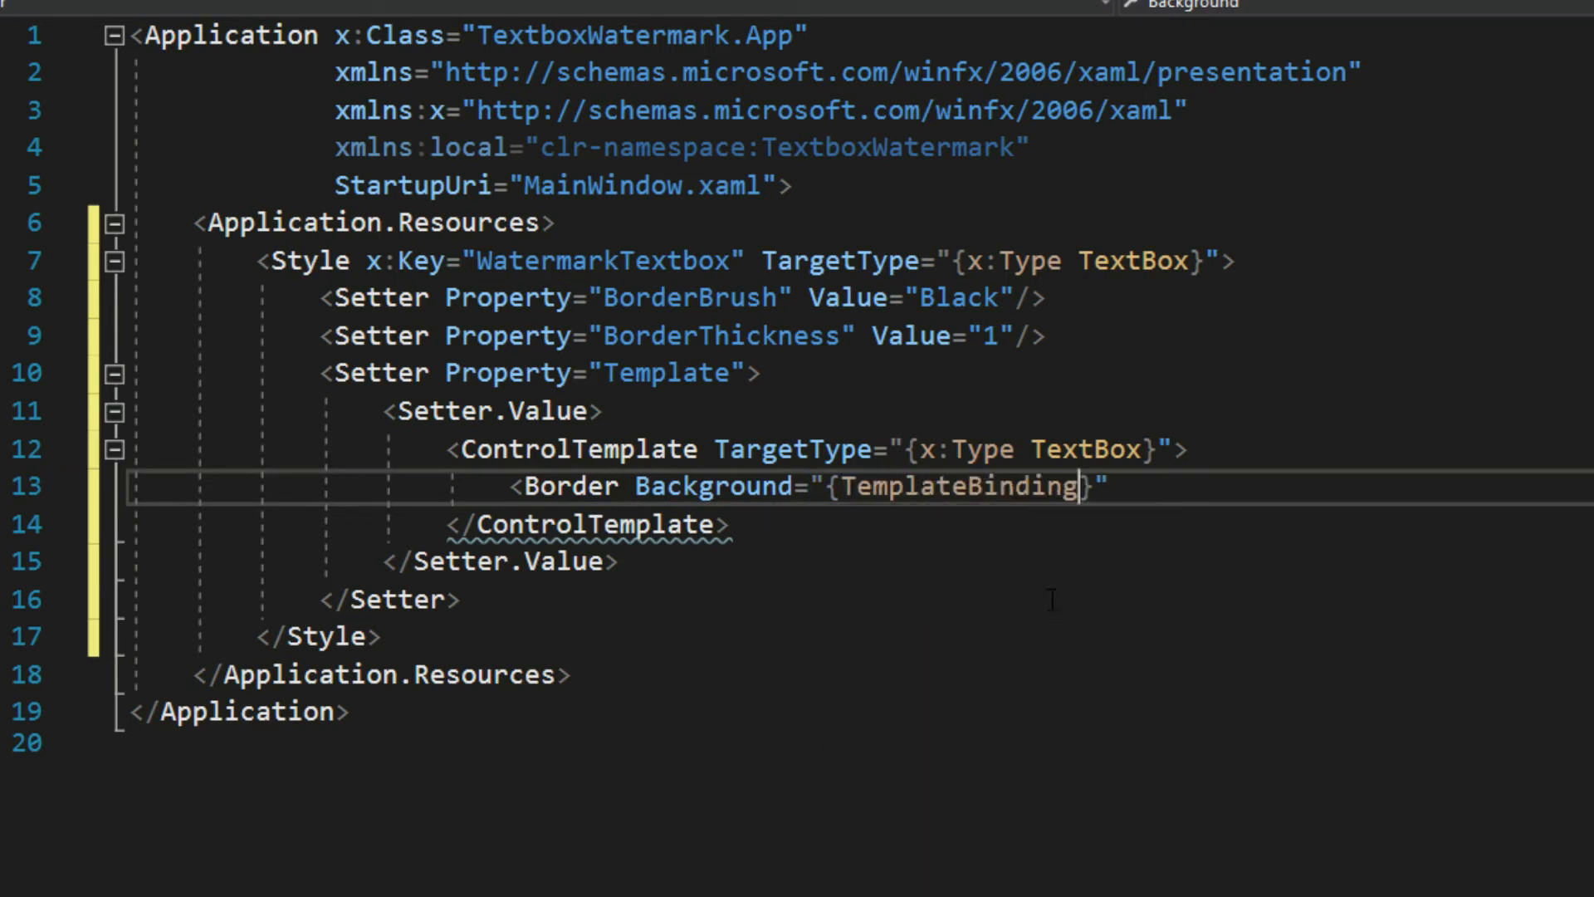
{"action": "type", "text": "bac"}
{"action": "key", "text": "Tab"}
{"action": "key", "text": "Right"}
{"action": "key", "text": "Right"}
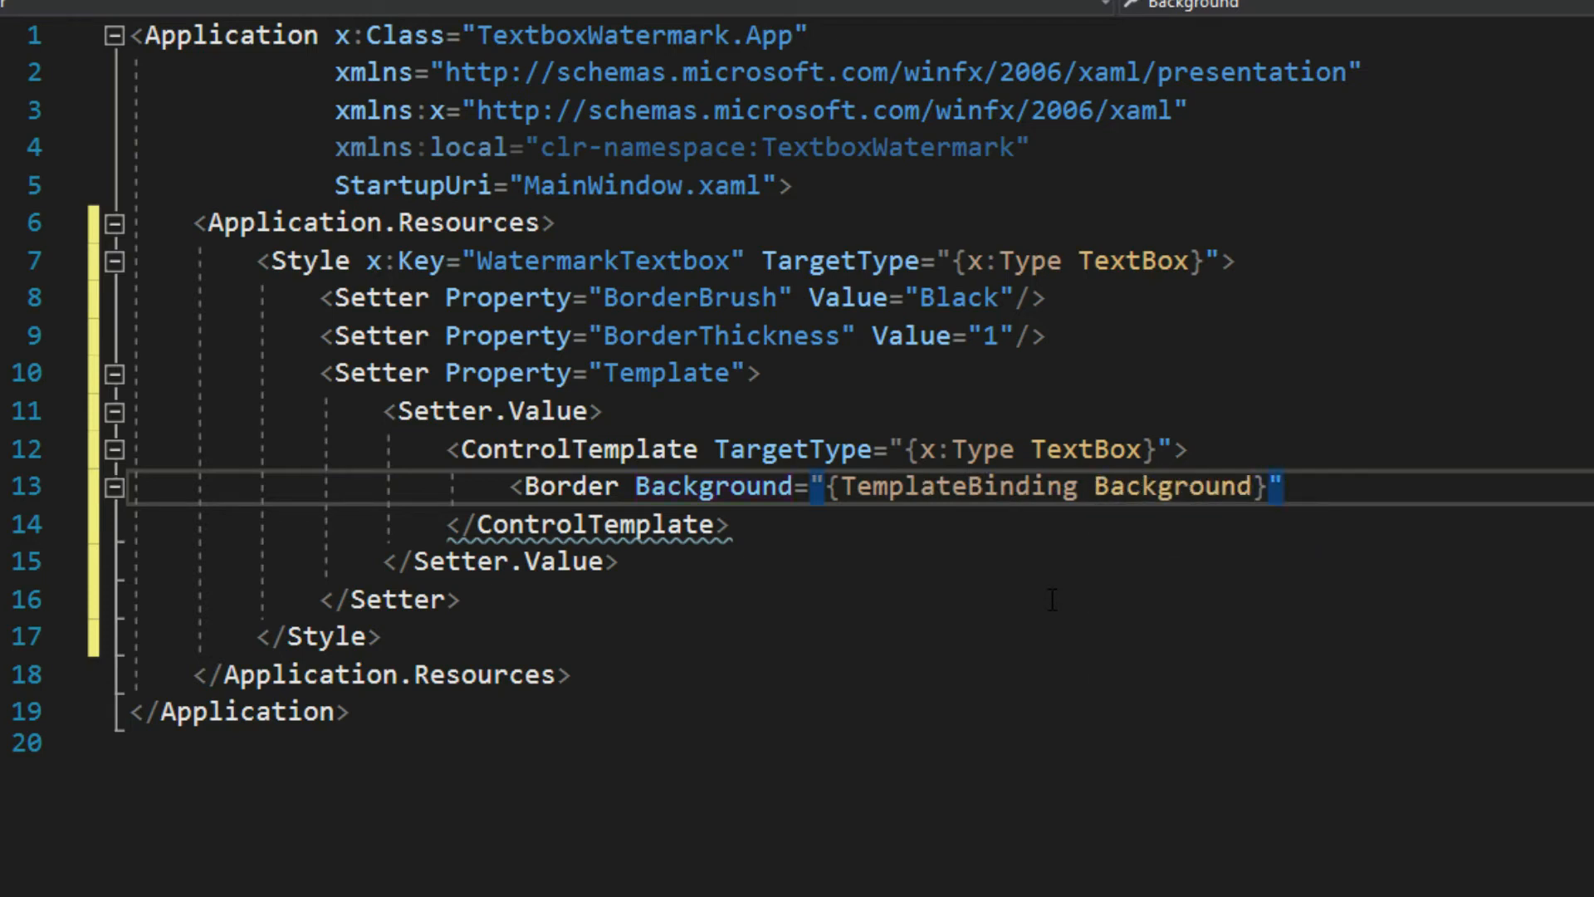
{"action": "key", "text": "Return"}
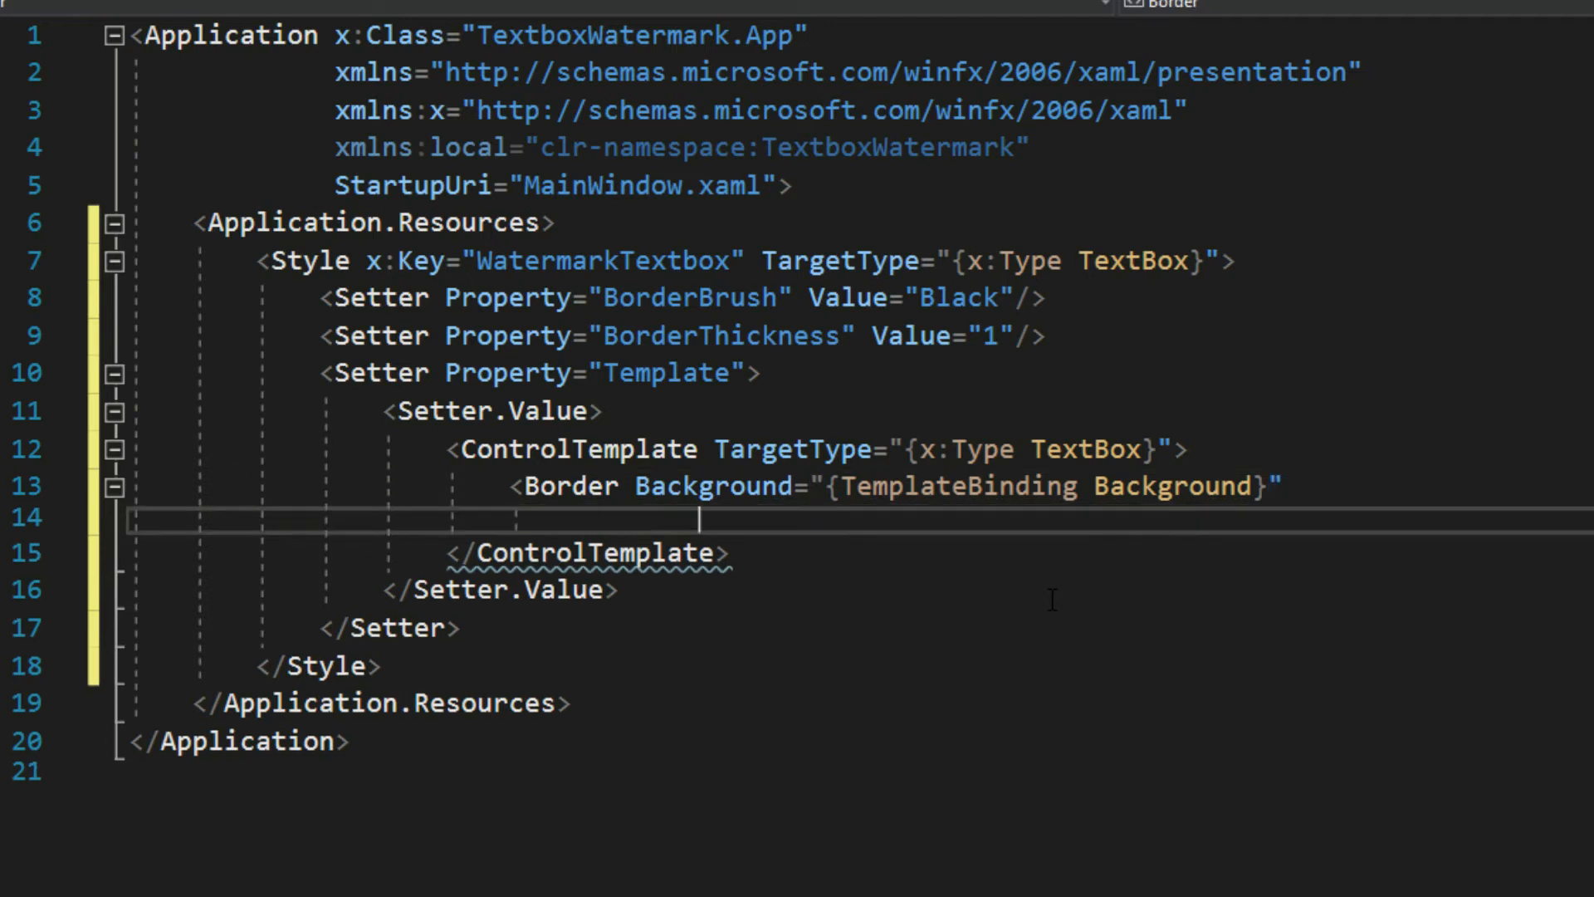
{"action": "type", "text": "borde"}
Bind the Border's BorderBrush with {TemplateBinding BorderBrush}.
{"action": "key", "text": "Tab"}
{"action": "type", "text": "{Templ"}
{"action": "key", "text": "Tab"}
{"action": "key", "text": "space"}
{"action": "key", "text": "Down"}
{"action": "key", "text": "Down"}
{"action": "key", "text": "Tab"}
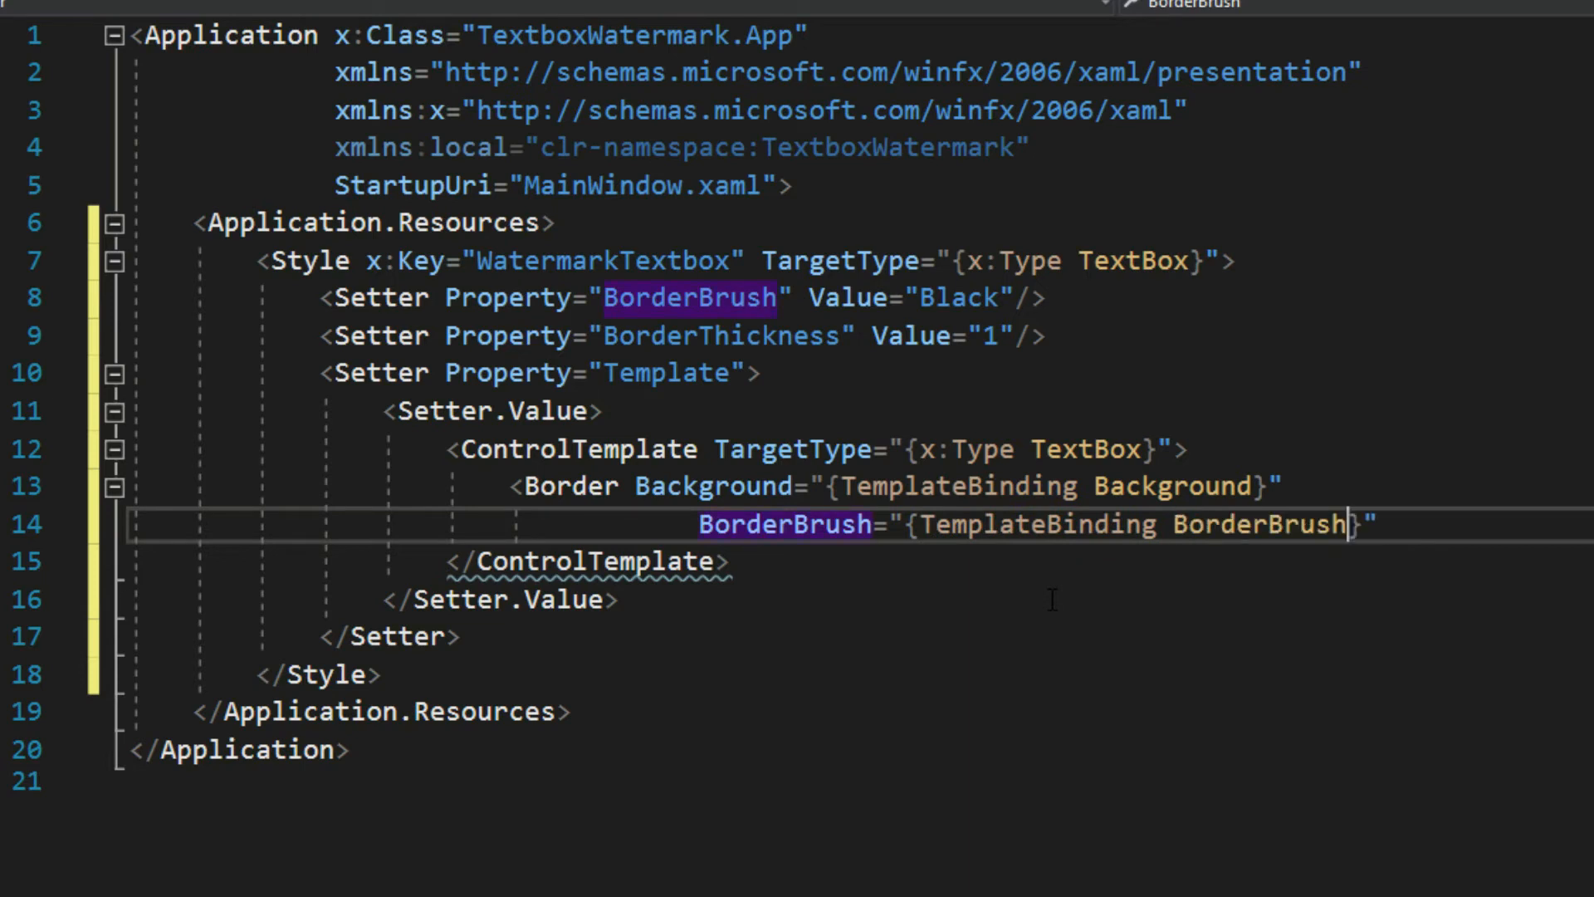
{"action": "key", "text": "End"}
{"action": "key", "text": "Return"}
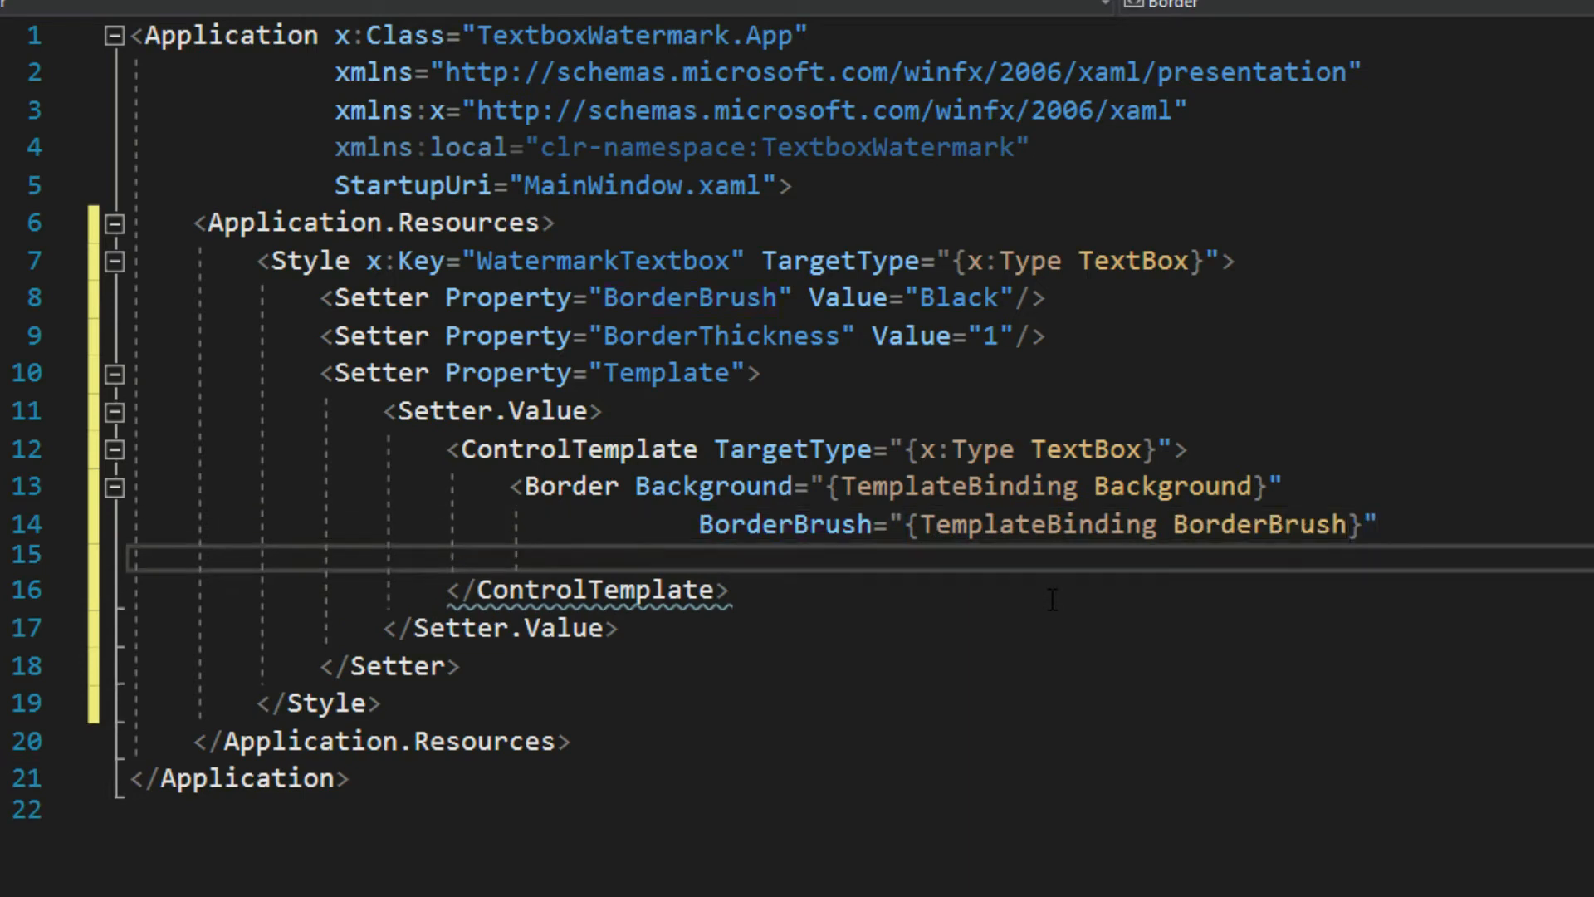
{"action": "type", "text": "Bord"}
Bind BorderThickness with {TemplateBinding BorderThickness} and leave an empty Border body.
{"action": "key", "text": "Down"}
{"action": "key", "text": "Tab"}
{"action": "type", "text": "{T"}
{"action": "key", "text": "Tab"}
{"action": "type", "text": "p"}
{"action": "key", "text": "BackSpace"}
{"action": "key", "text": "BackSpace"}
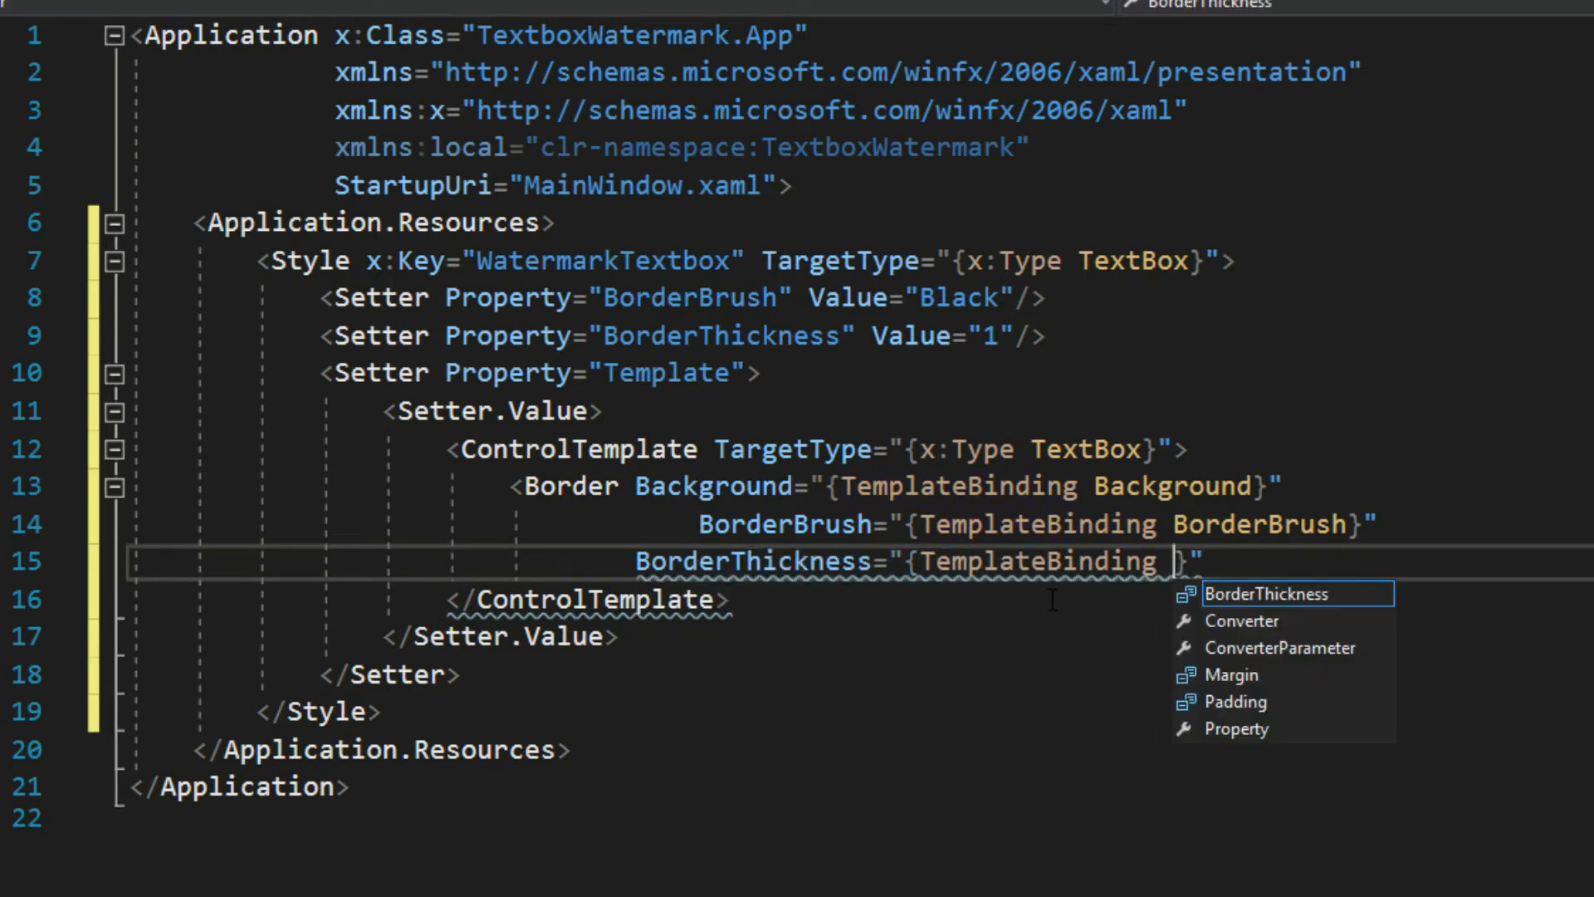
{"action": "key", "text": "Down"}
{"action": "key", "text": "Tab"}
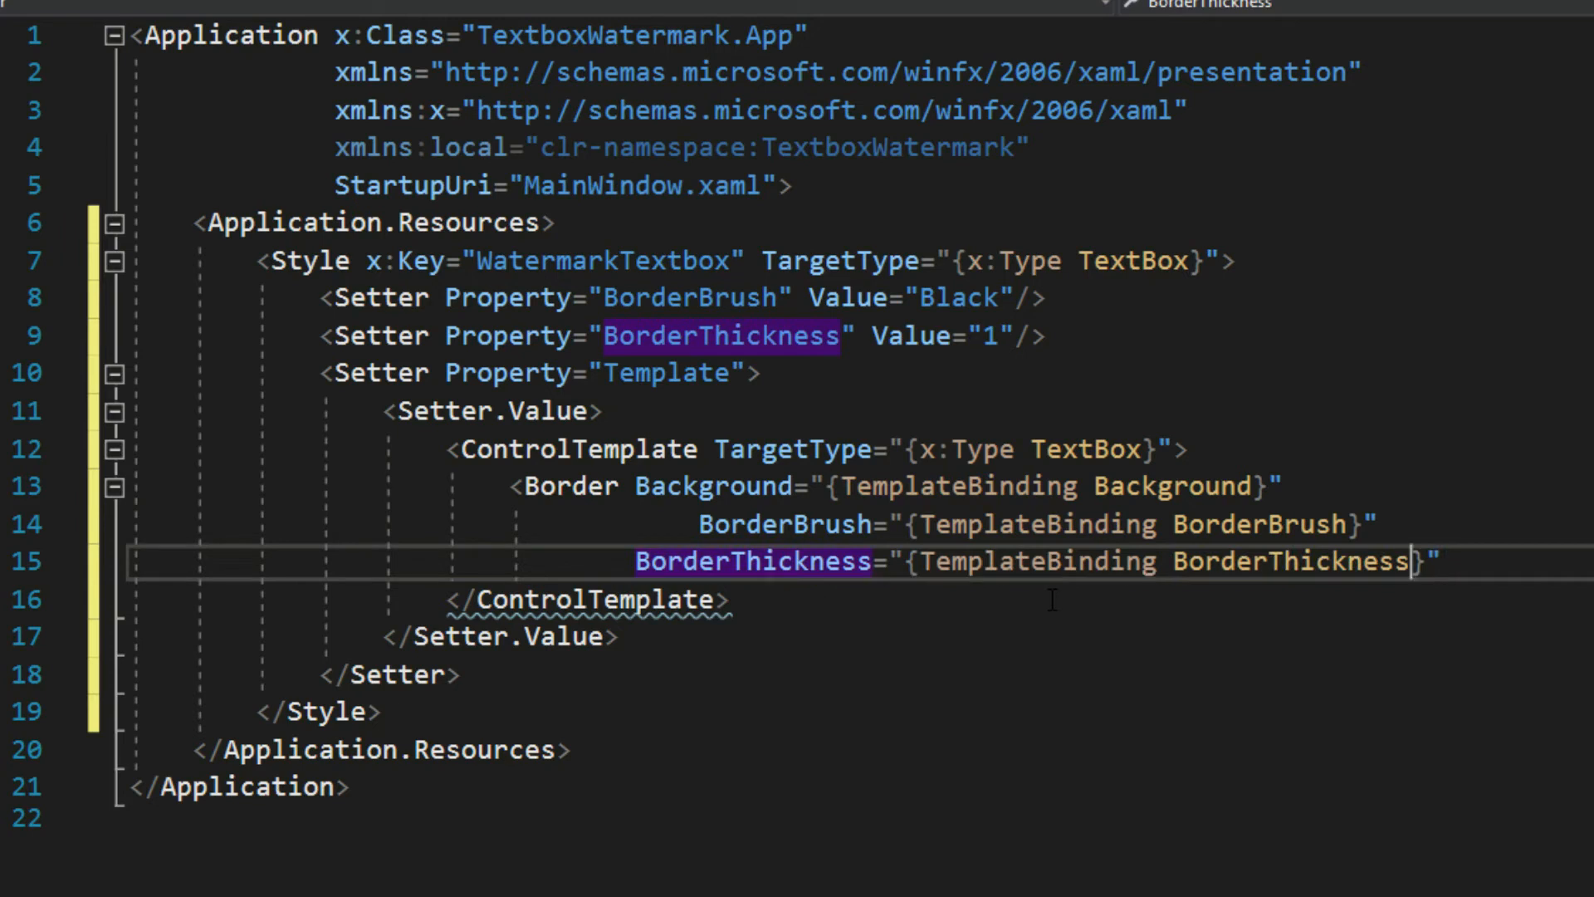
{"action": "key", "text": "End"}
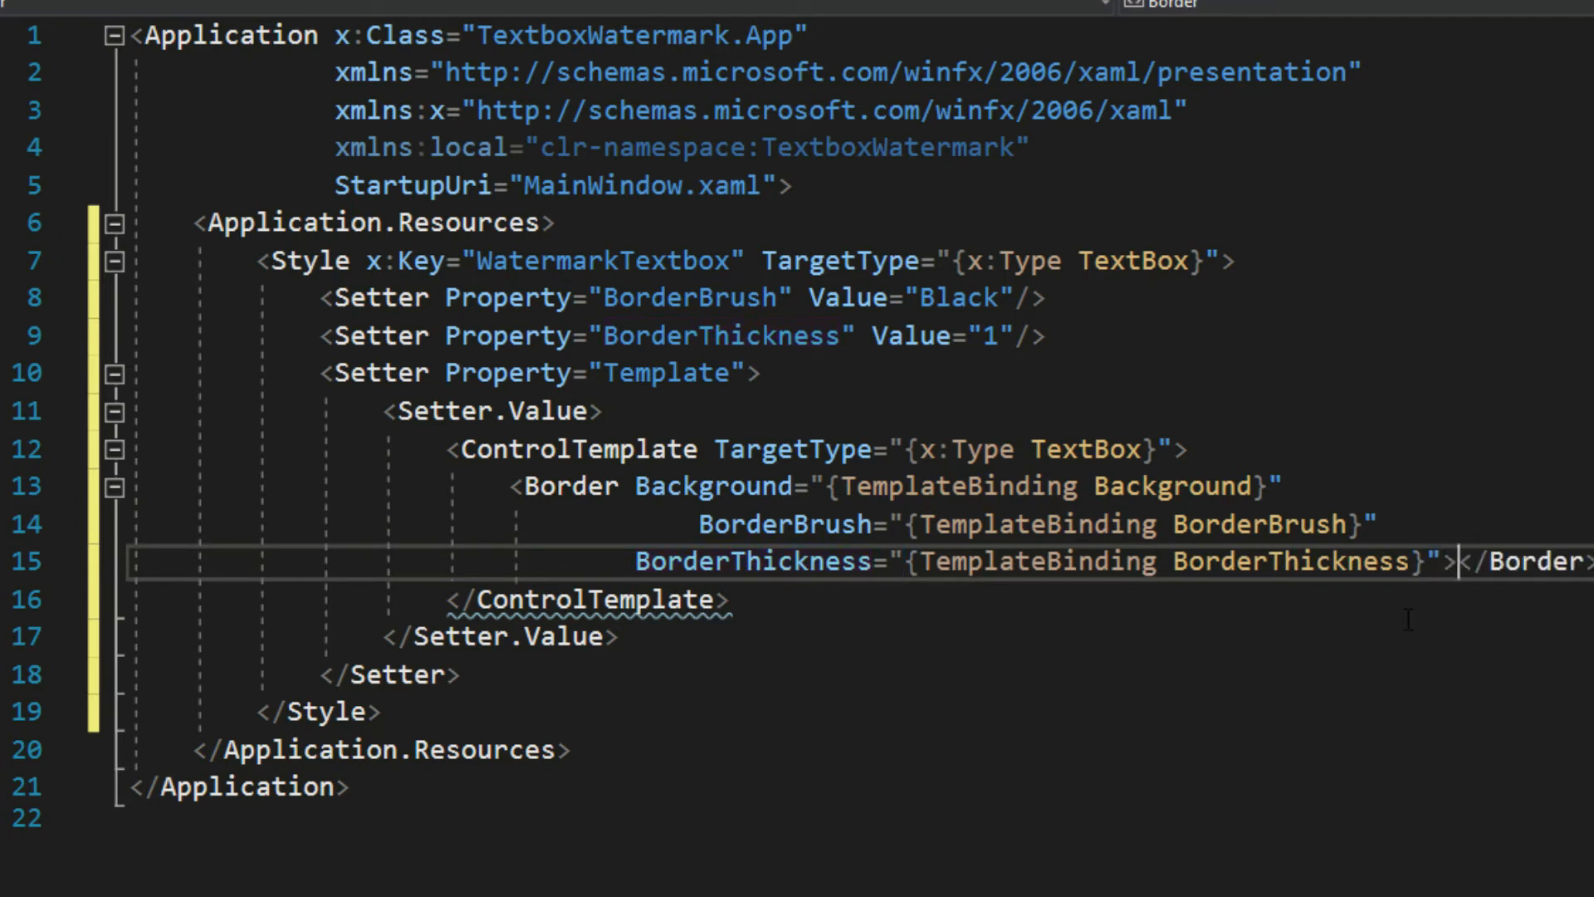
{"action": "key", "text": "Return"}
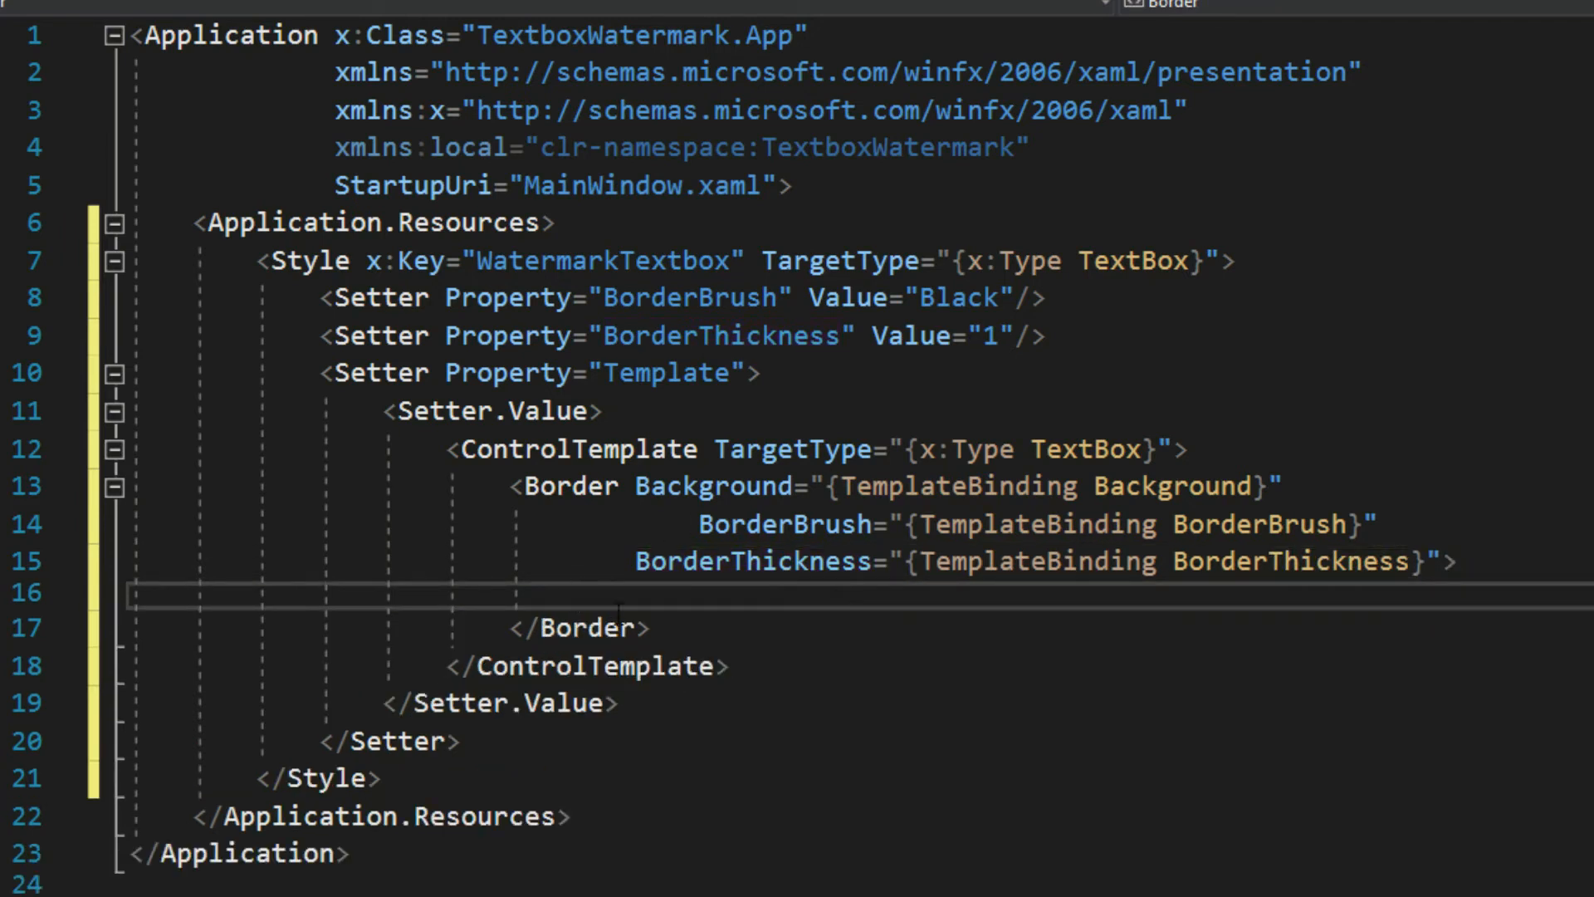
{"action": "left_click", "coordinate": [612, 623]}
Align the BorderBrush attribute and add a TextBlock with Text "Please enter text..." inside the Border.
{"action": "left_click", "coordinate": [700, 525]}
{"action": "key", "text": "shift+Tab"}
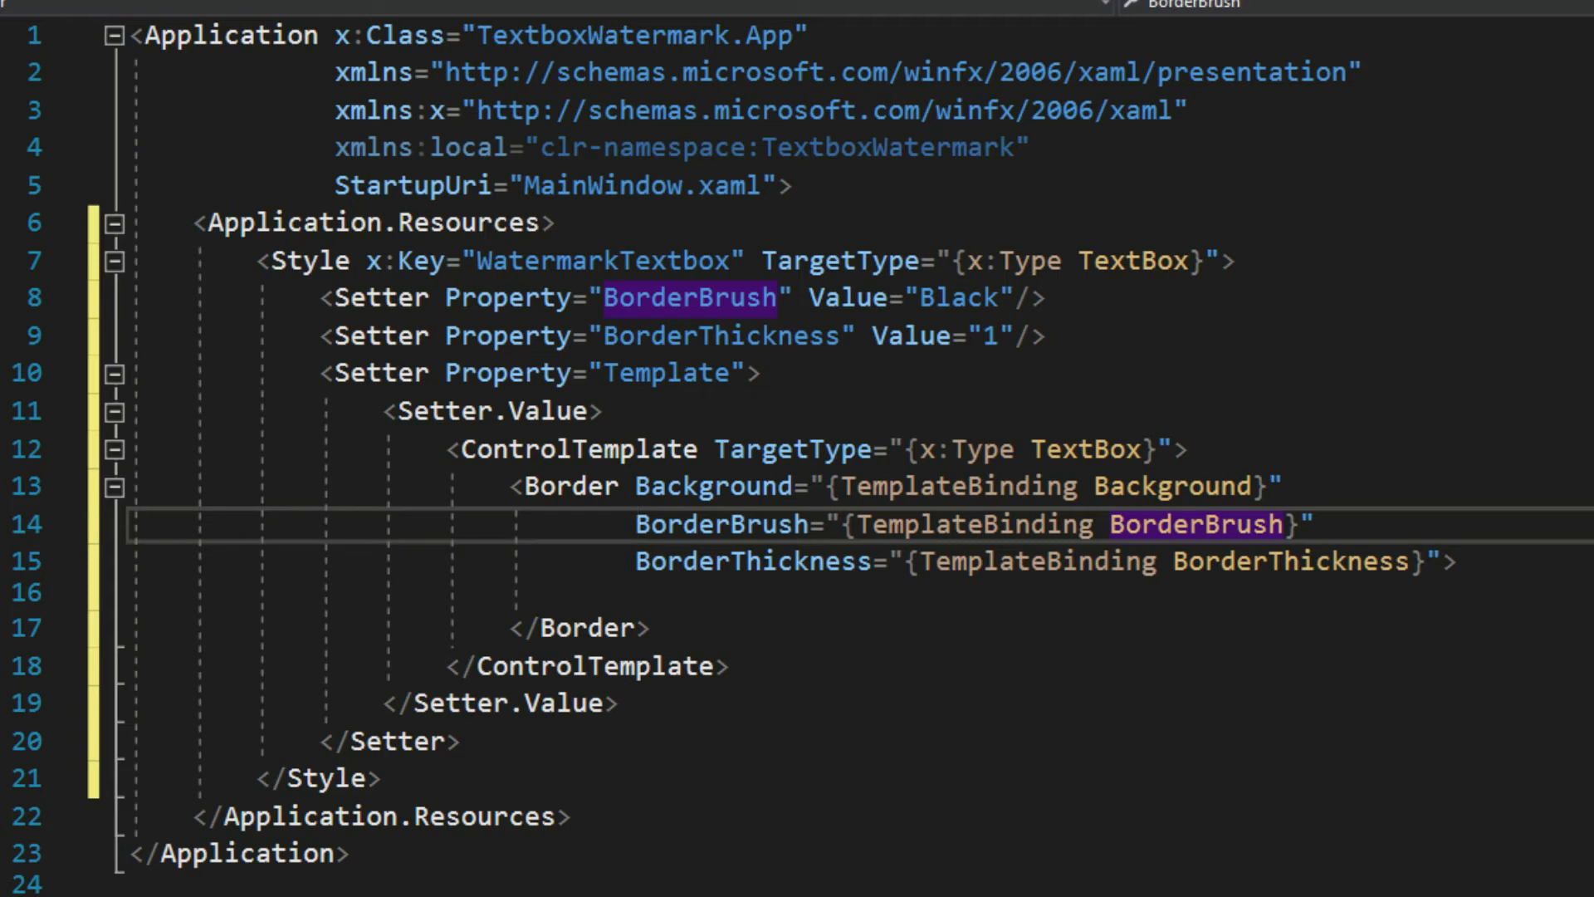
{"action": "left_click", "coordinate": [572, 597]}
{"action": "type", "text": "<Tex"}
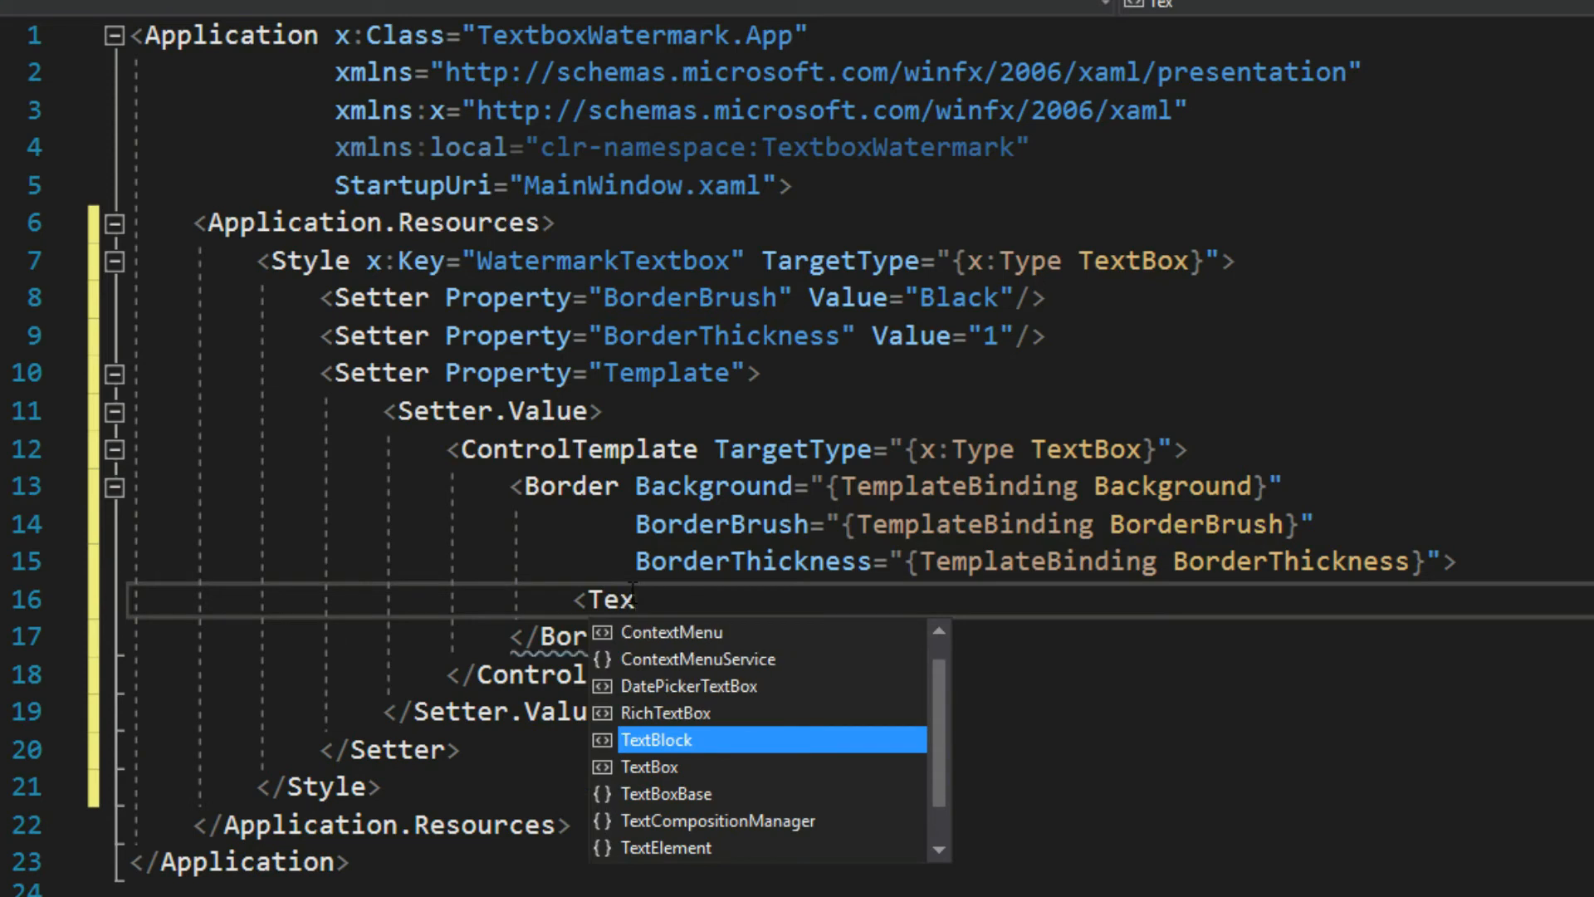
{"action": "key", "text": "Tab"}
{"action": "type", "text": "tex"}
{"action": "key", "text": "Tab"}
{"action": "type", "text": "Please enter text...\""}
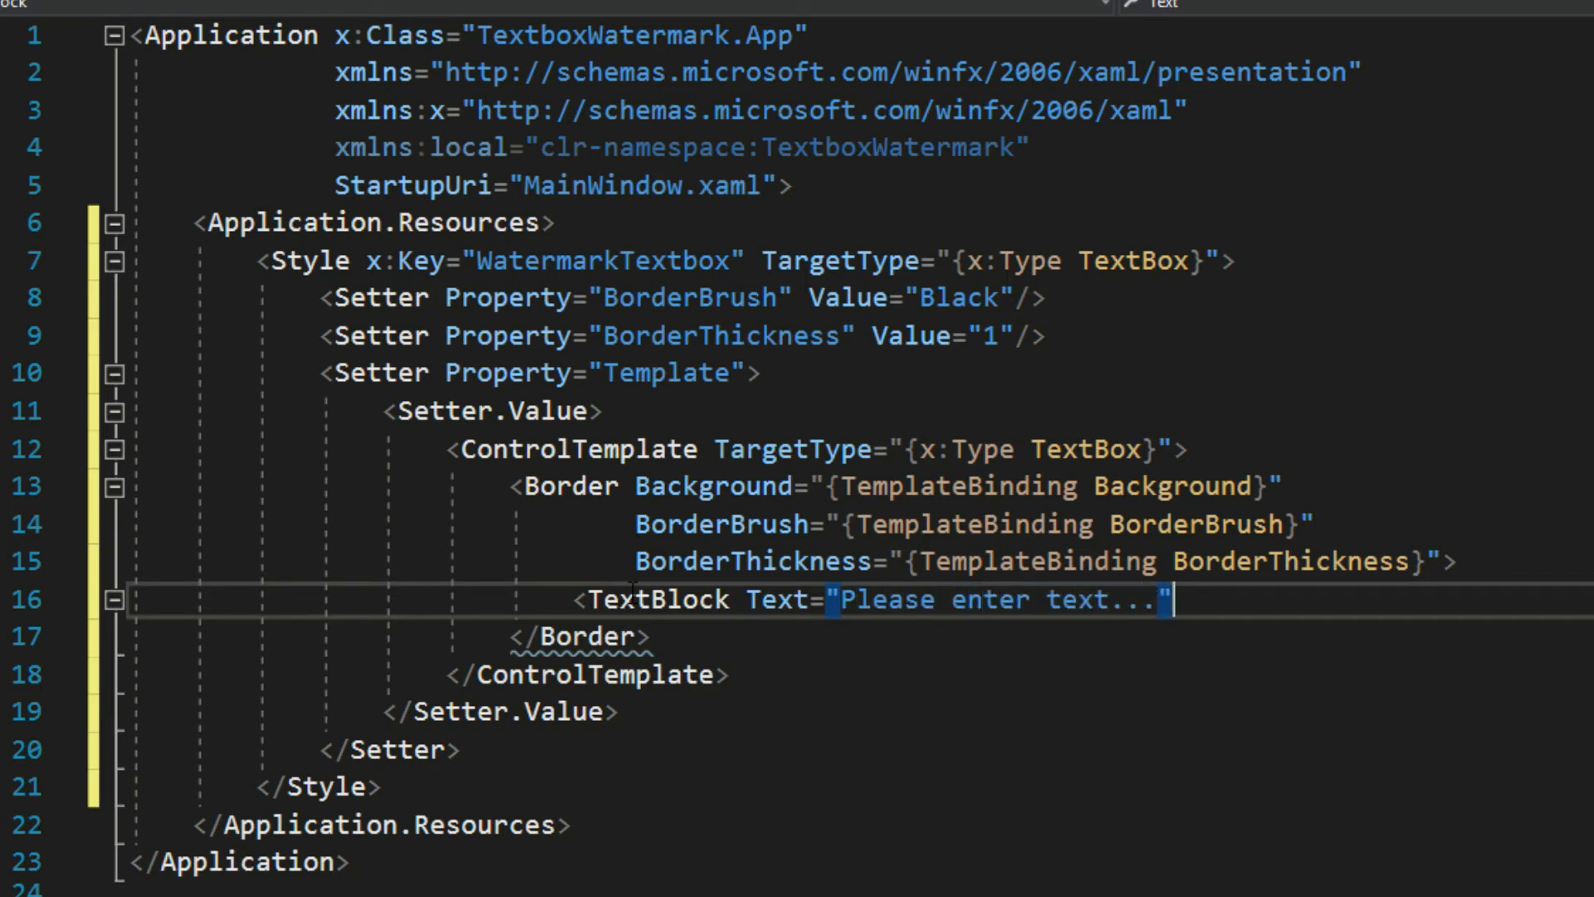
{"action": "type", "text": "/>"}
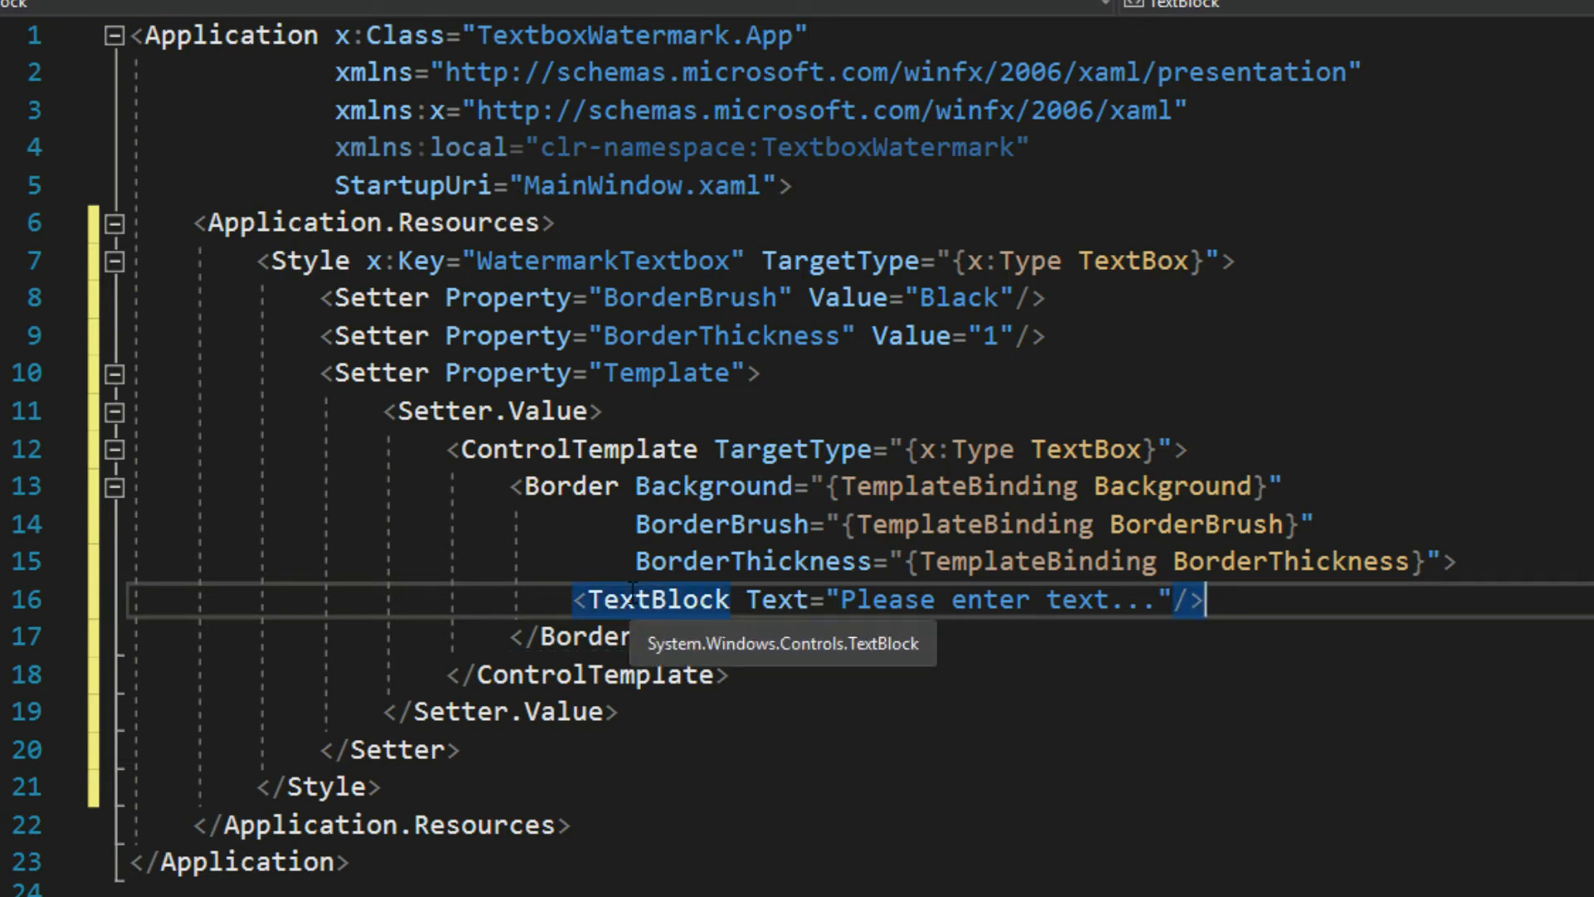
{"action": "key", "text": "Return"}
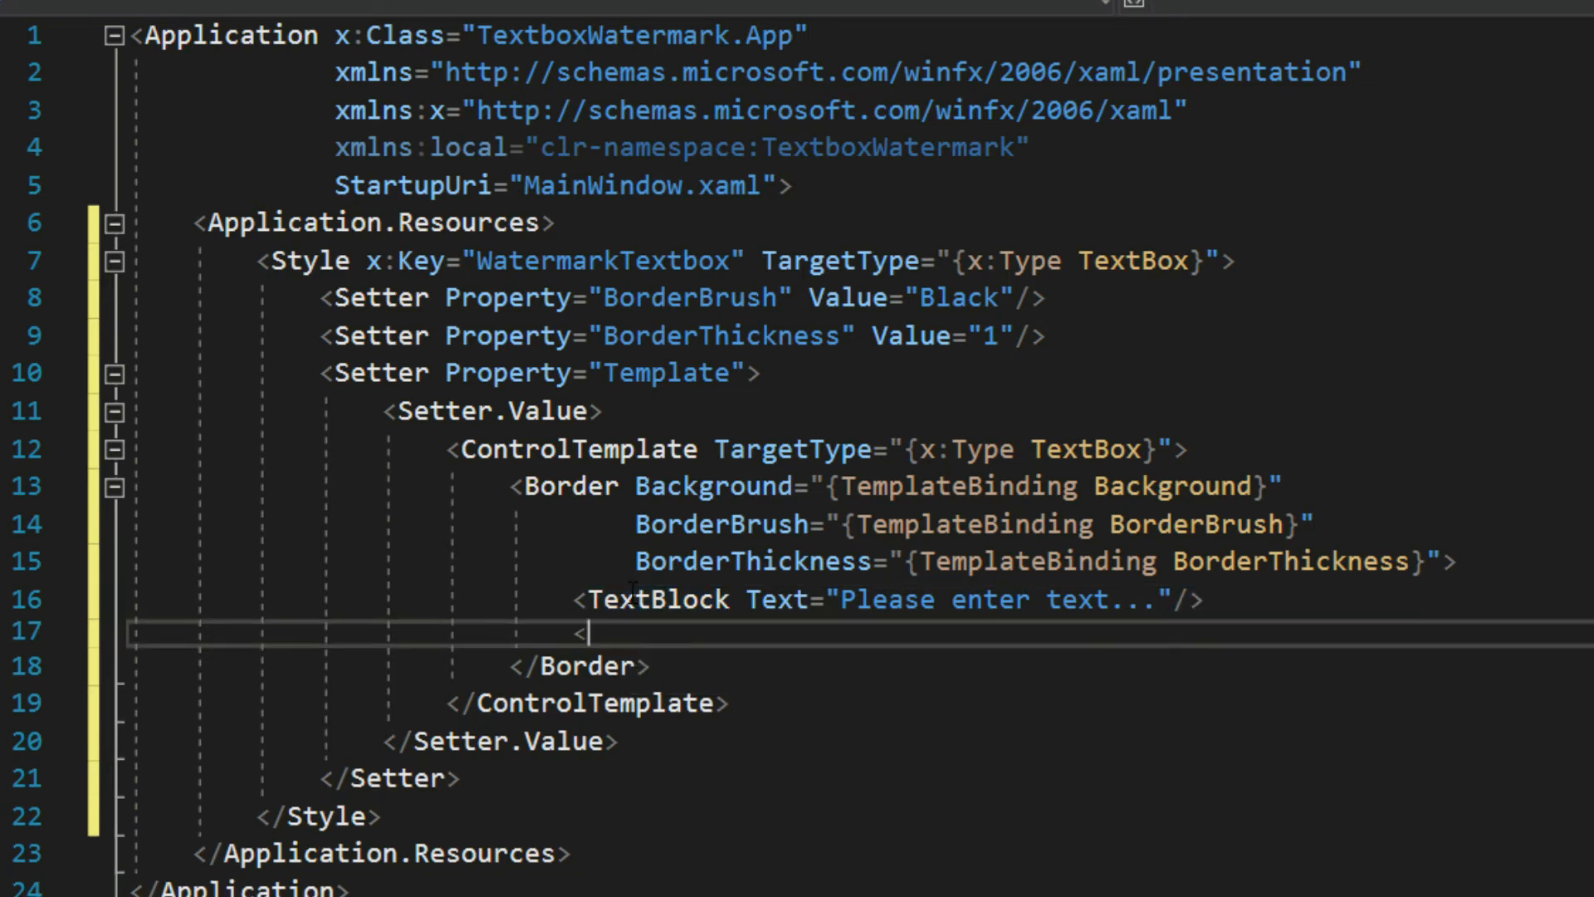
{"action": "type", "text": "<Texb"}
Add an empty TextBox element below the placeholder TextBlock.
{"action": "key", "text": "Down"}
{"action": "key", "text": "Tab"}
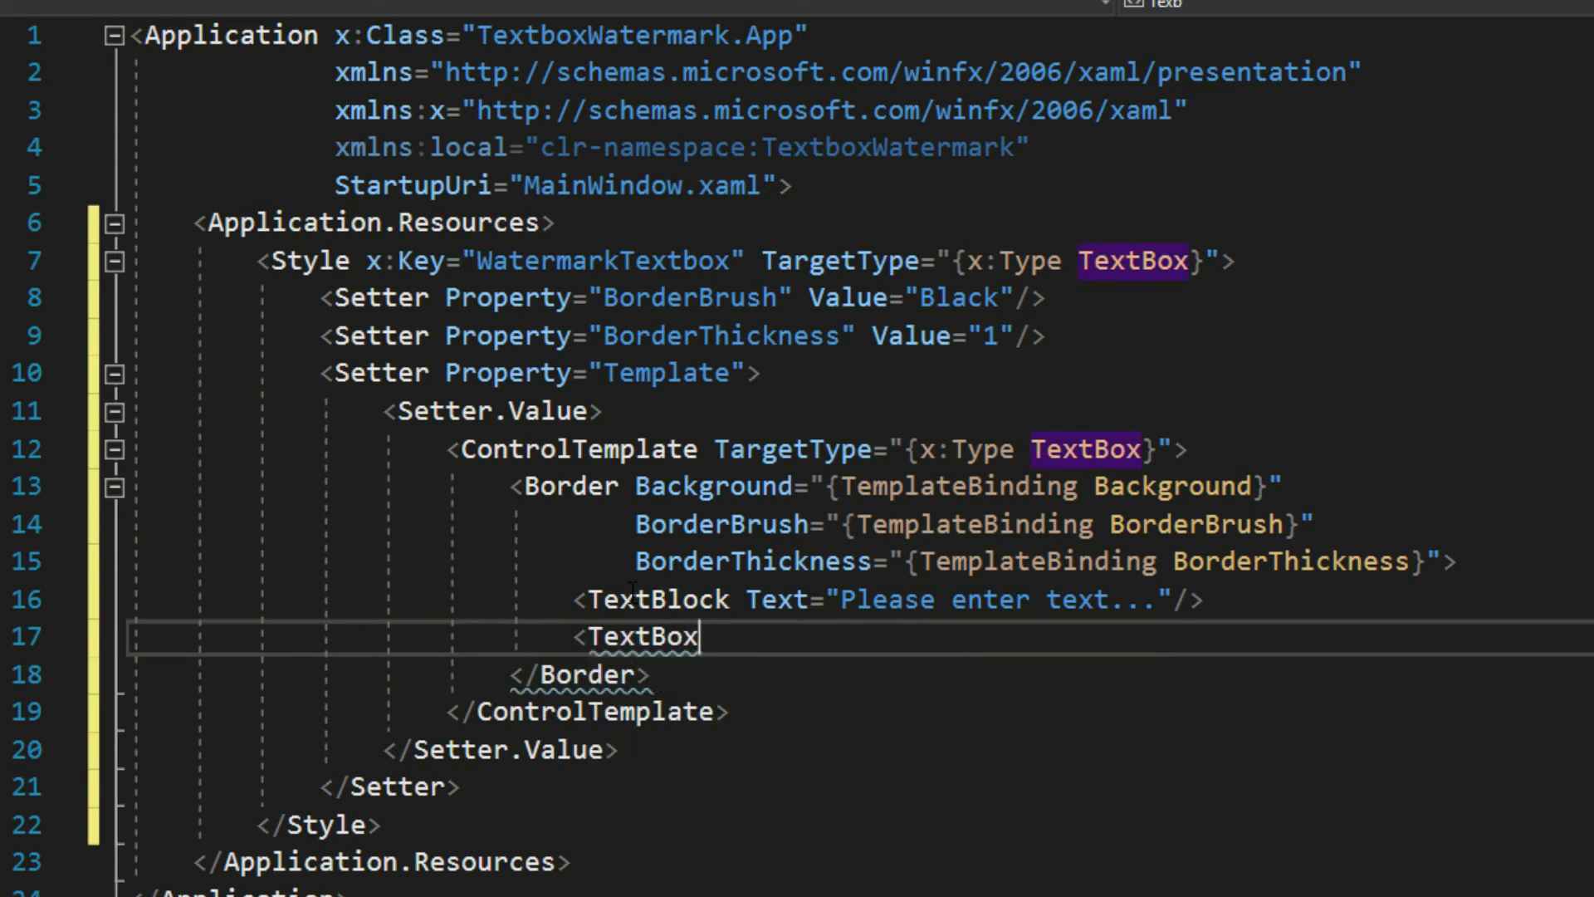
{"action": "type", "text": " />"}
{"action": "key", "text": "shift+Home"}
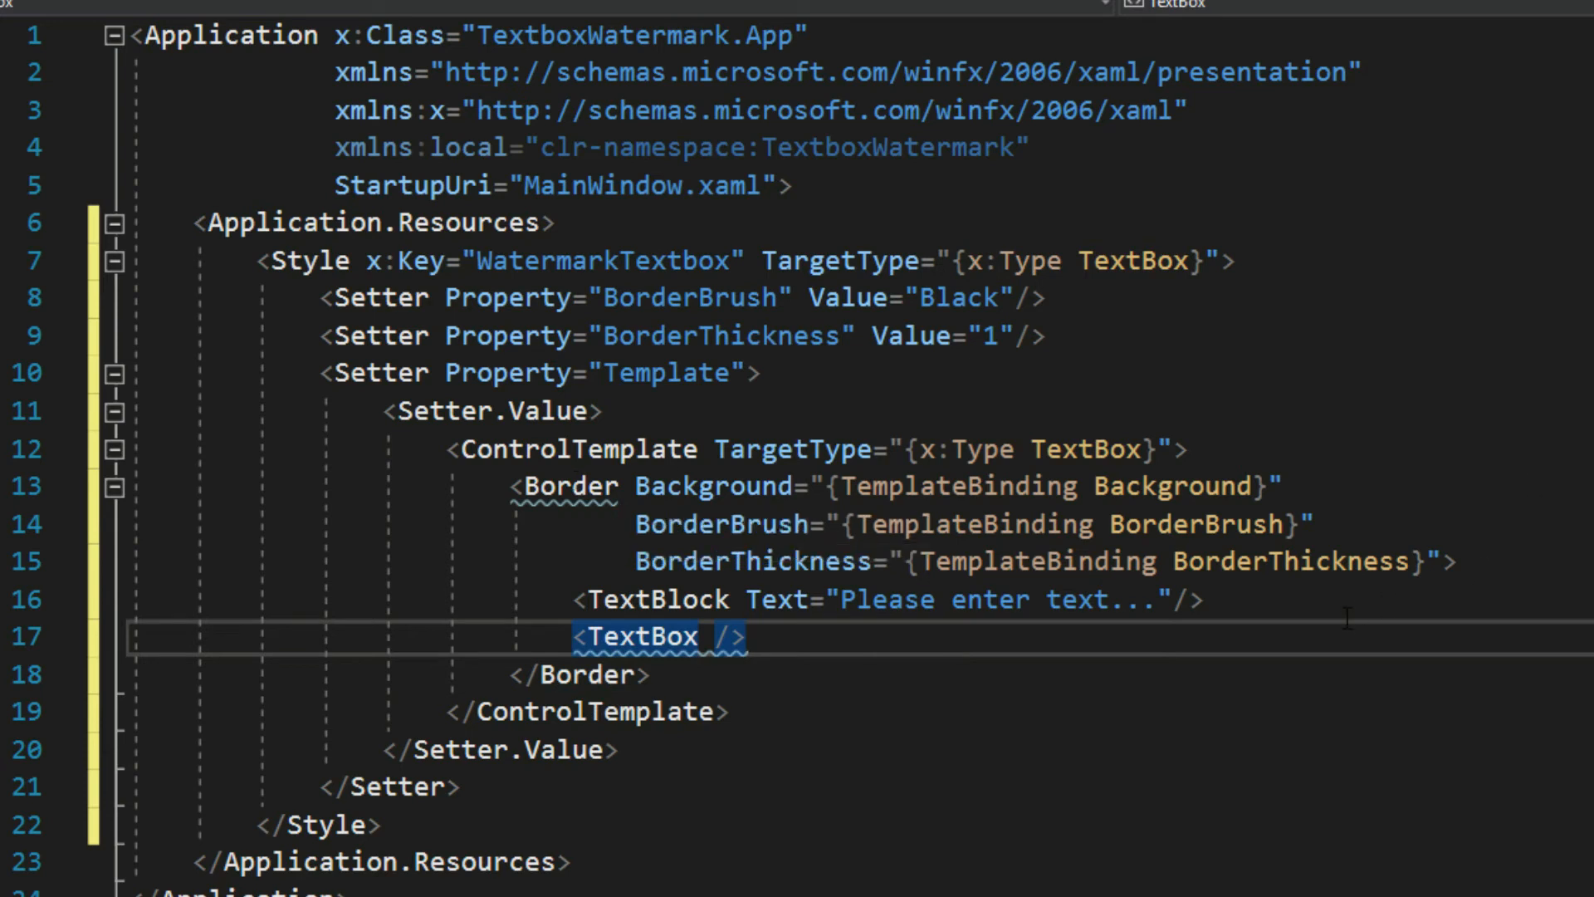
{"action": "left_click", "coordinate": [1497, 576]}
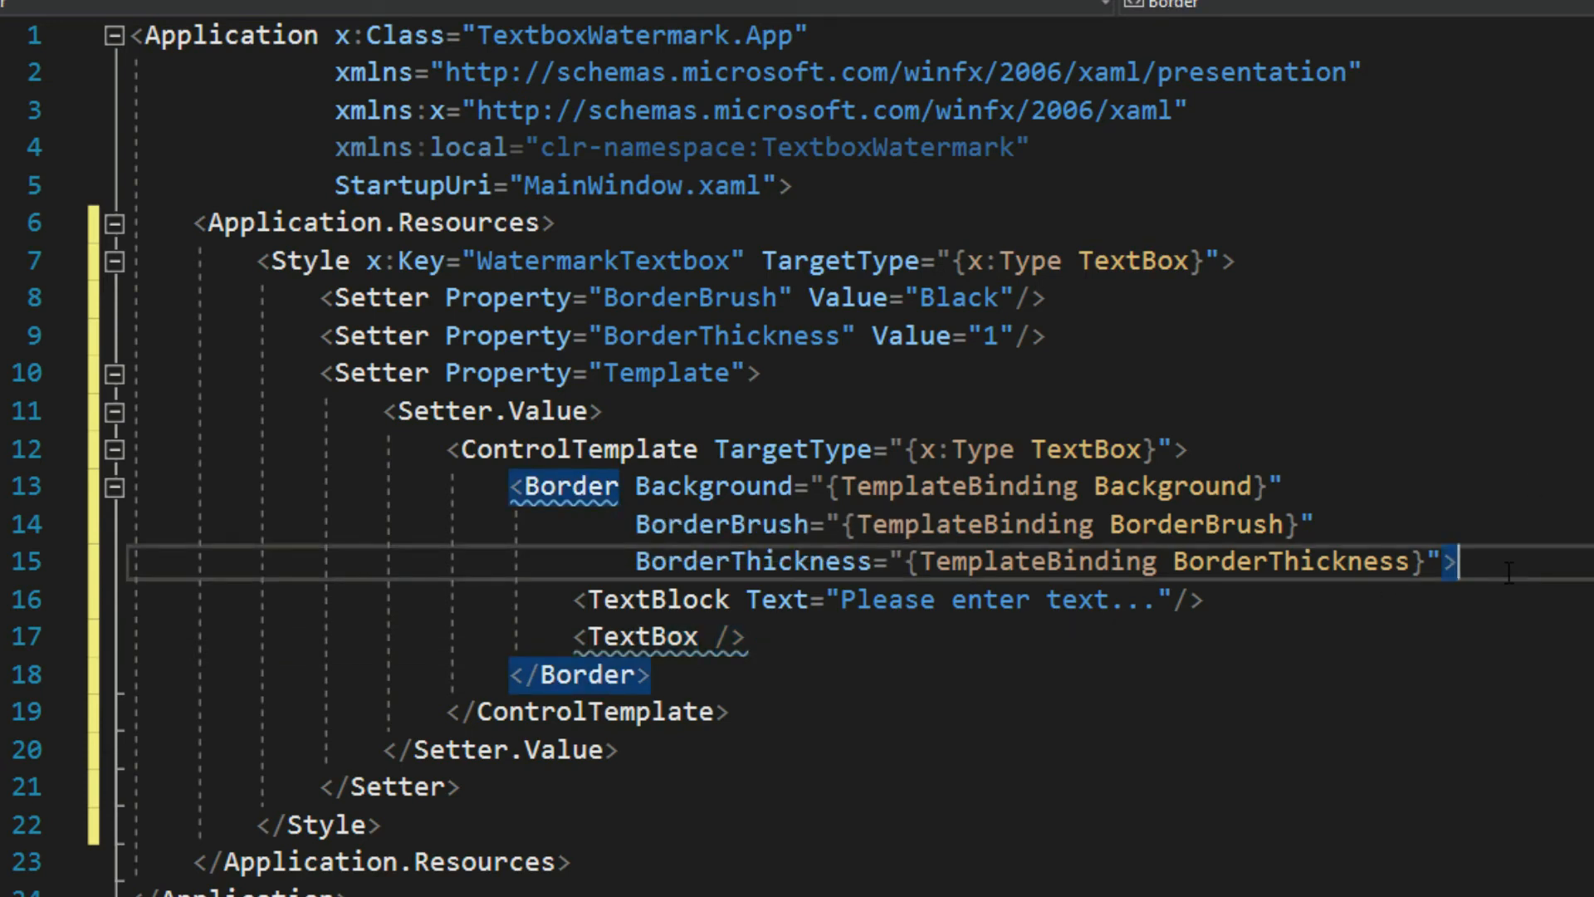
Insert Grid opening and closing tags right after the Border opening tag.
{"action": "key", "text": "Return"}
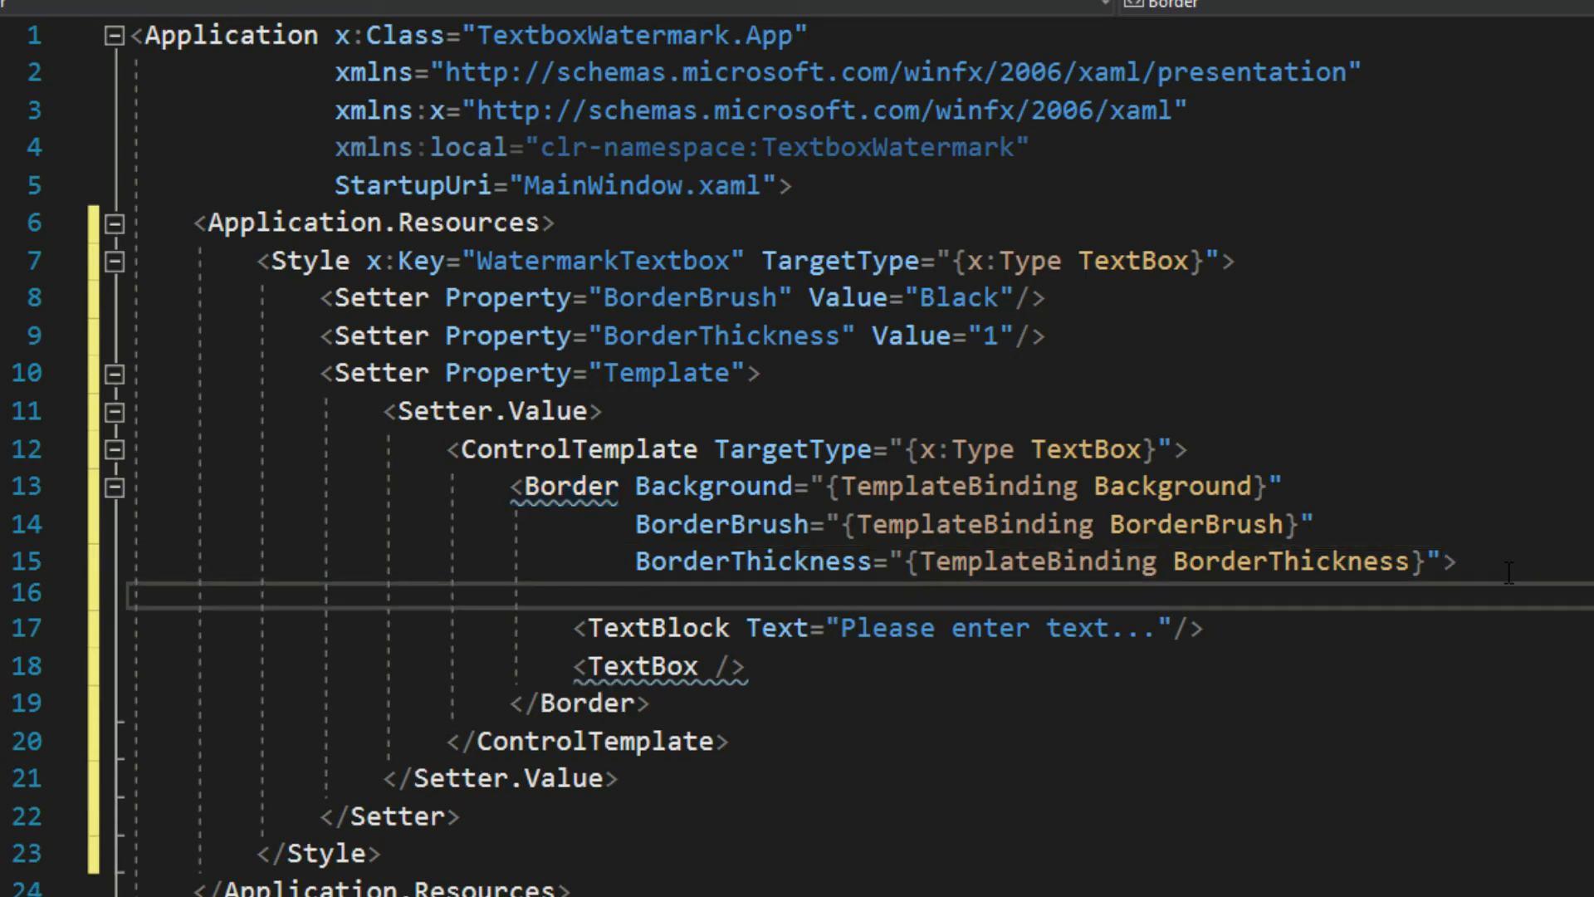
{"action": "type", "text": "<Grid"}
{"action": "key", "text": "Escape"}
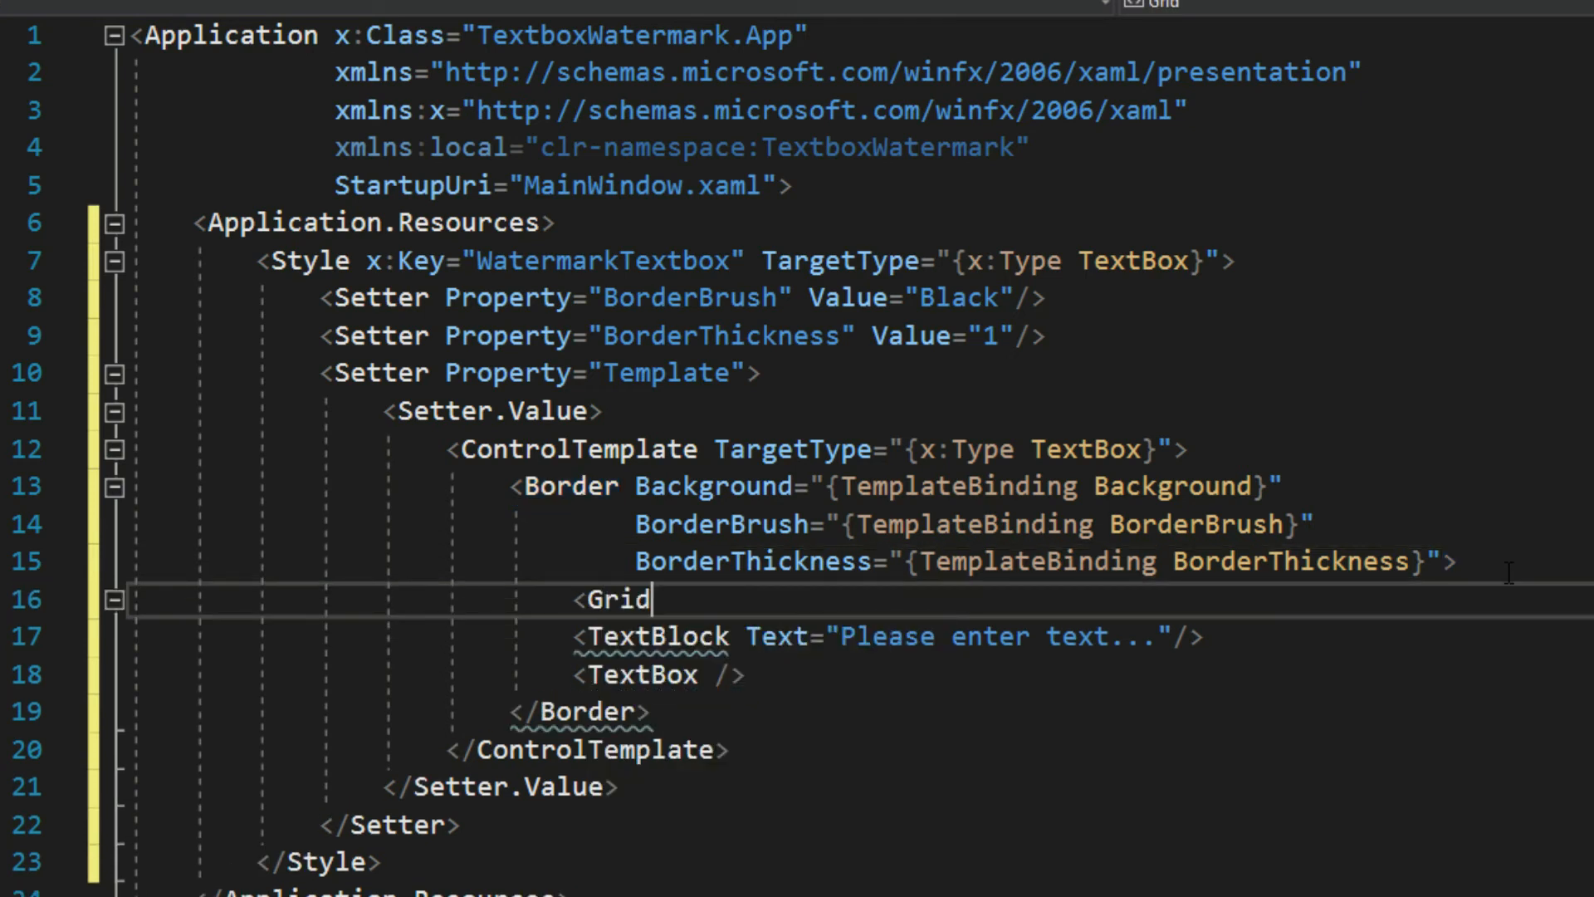
{"action": "type", "text": ">"}
{"action": "key", "text": "Return"}
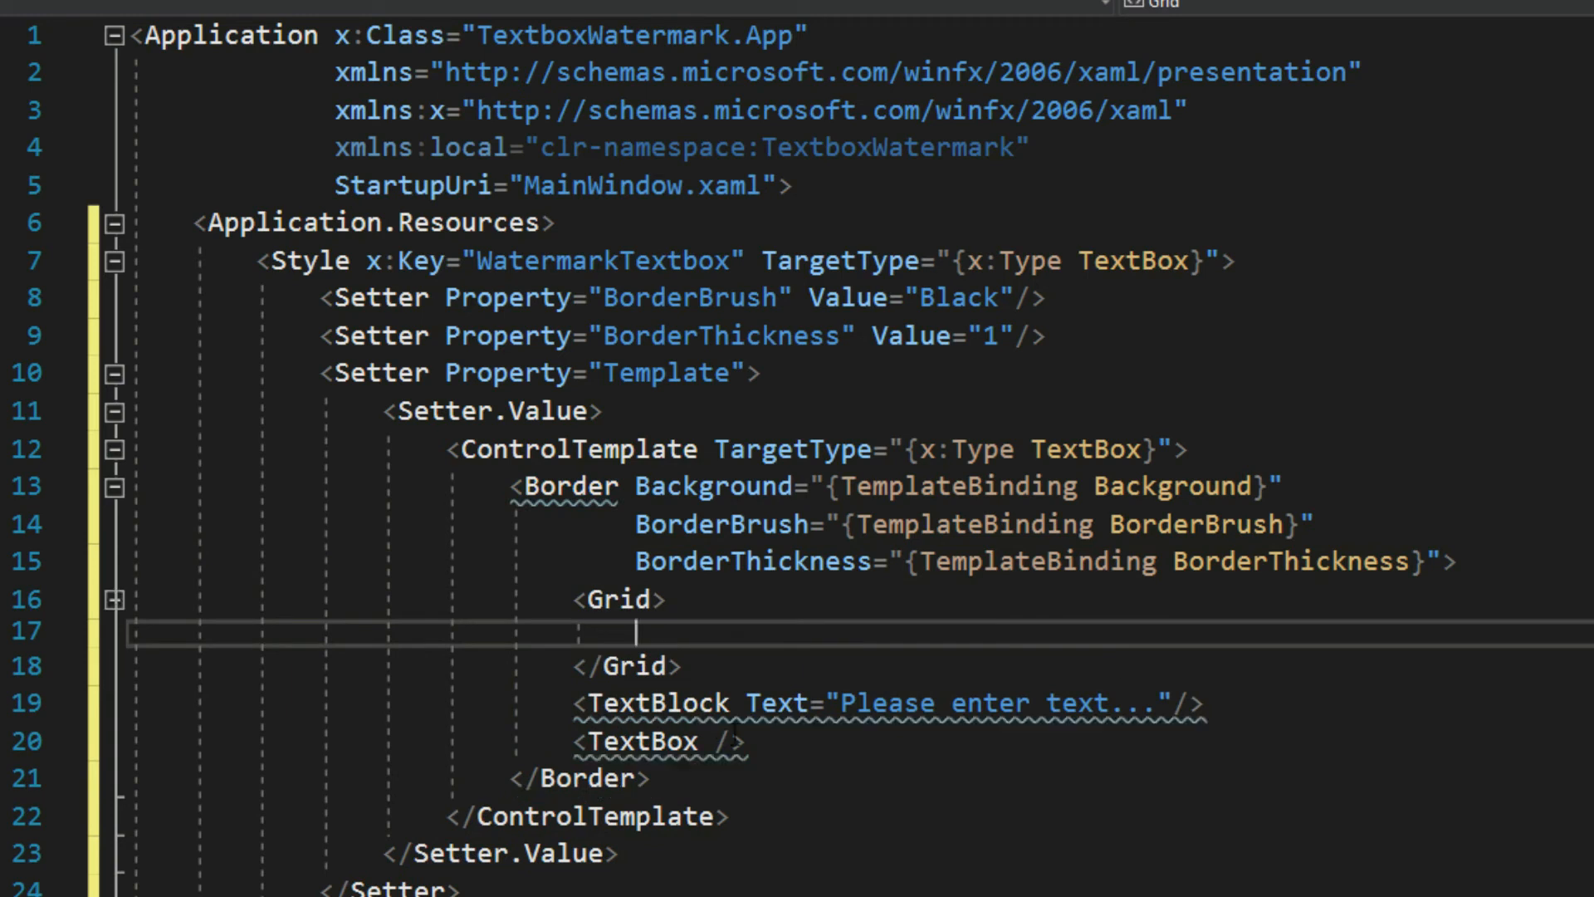
{"action": "left_click_drag", "start_coordinate": [748, 741], "coordinate": [58, 710]}
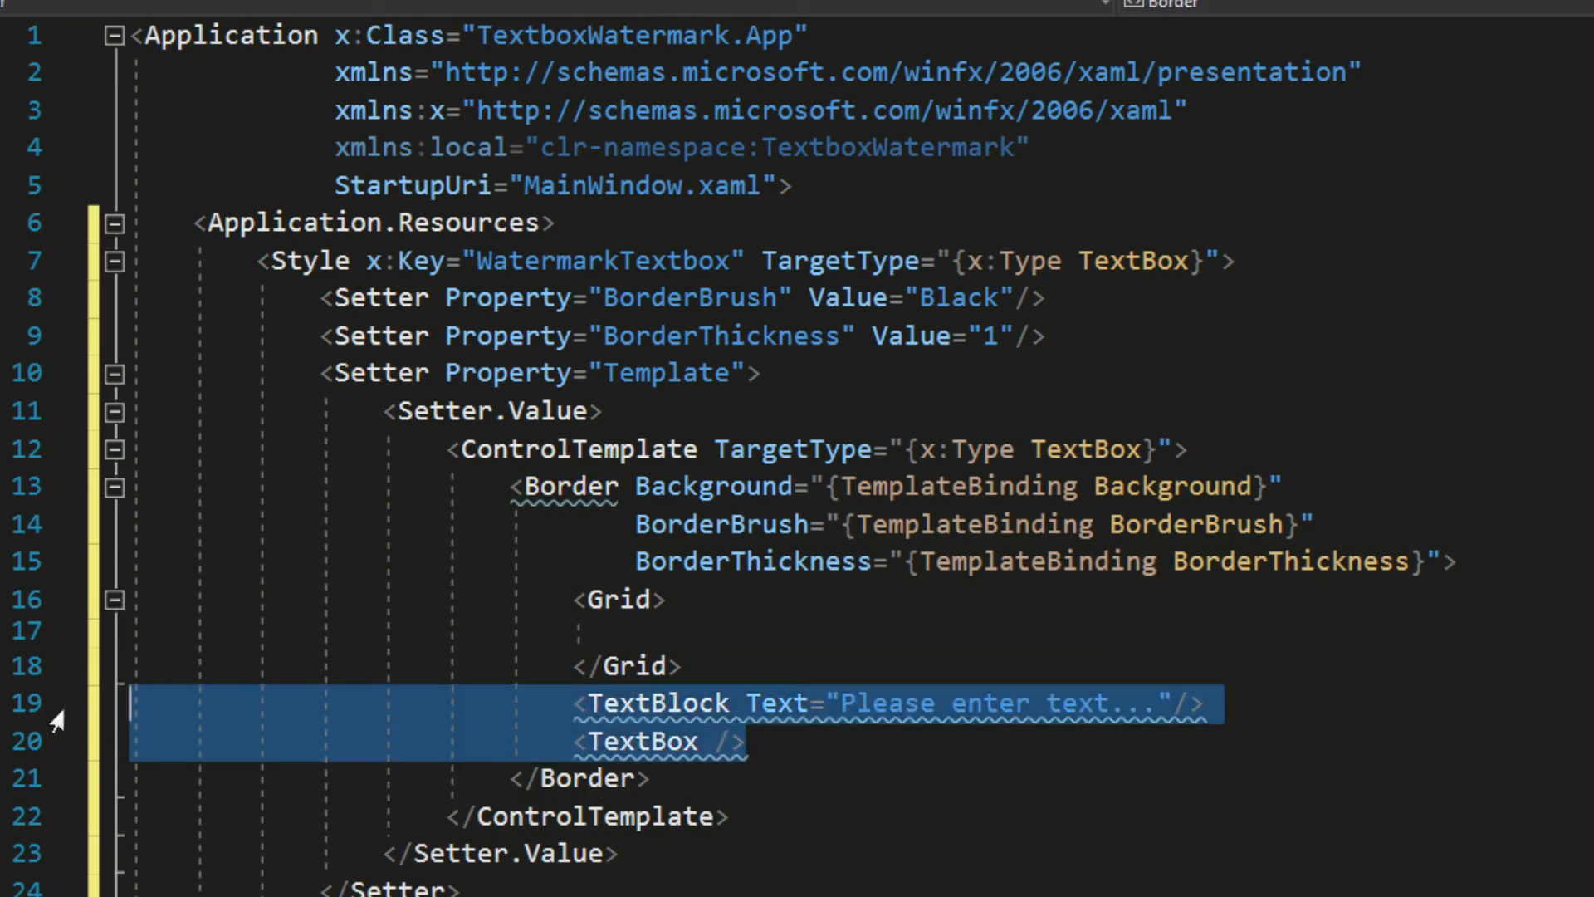
Move the TextBlock and TextBox lines inside the Grid.
{"action": "key", "text": "ctrl+x"}
{"action": "key", "text": "Up"}
{"action": "key", "text": "ctrl+v"}
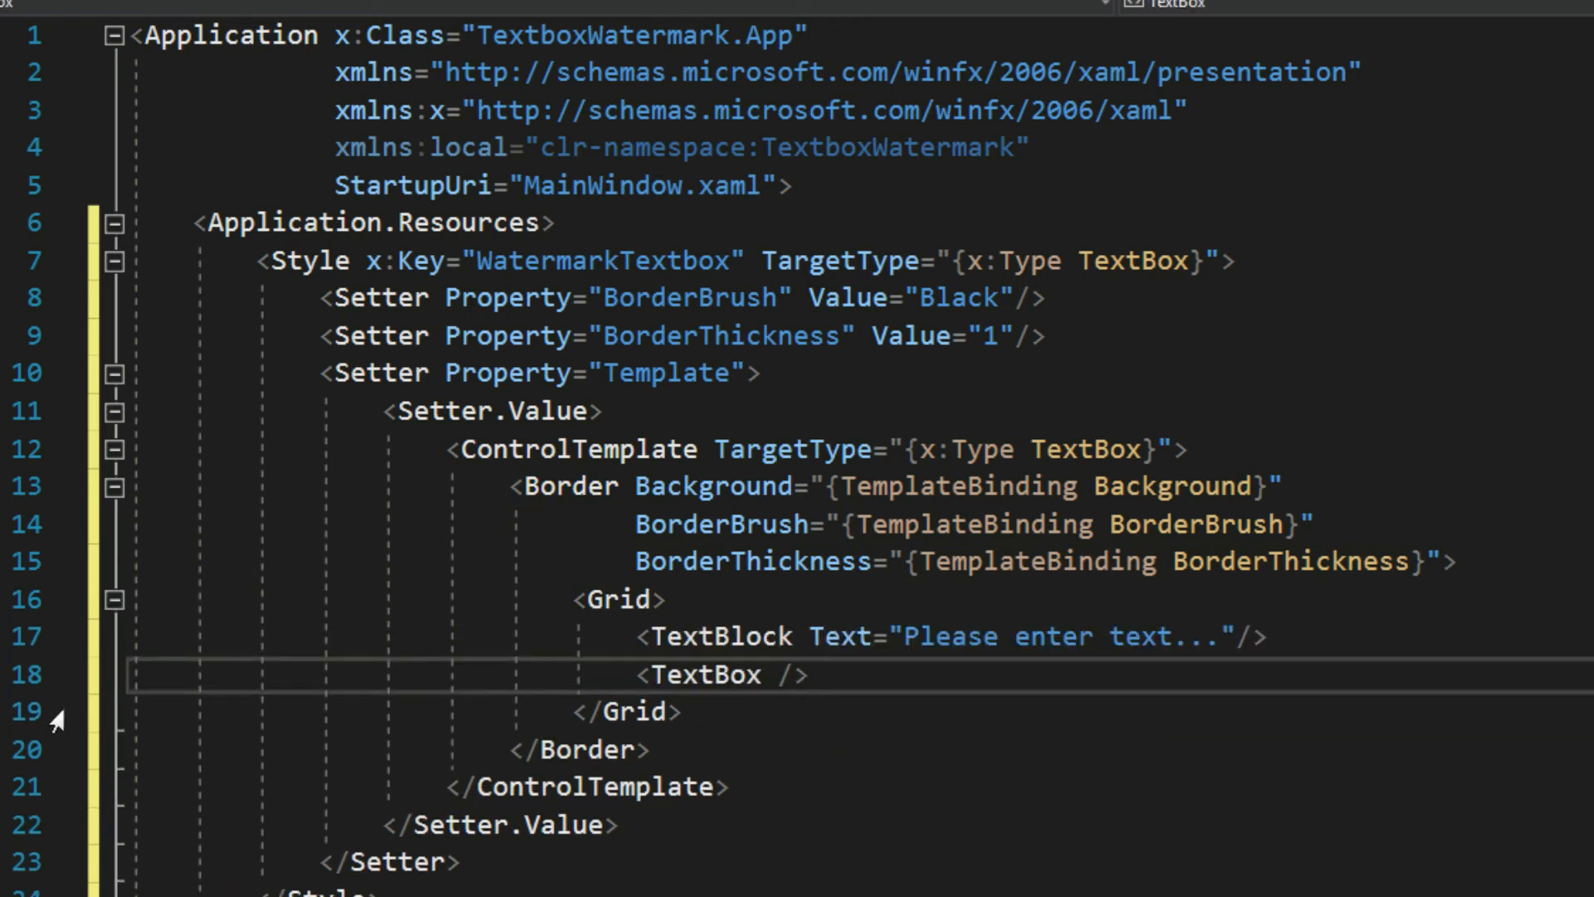
{"action": "key", "text": "shift+Home"}
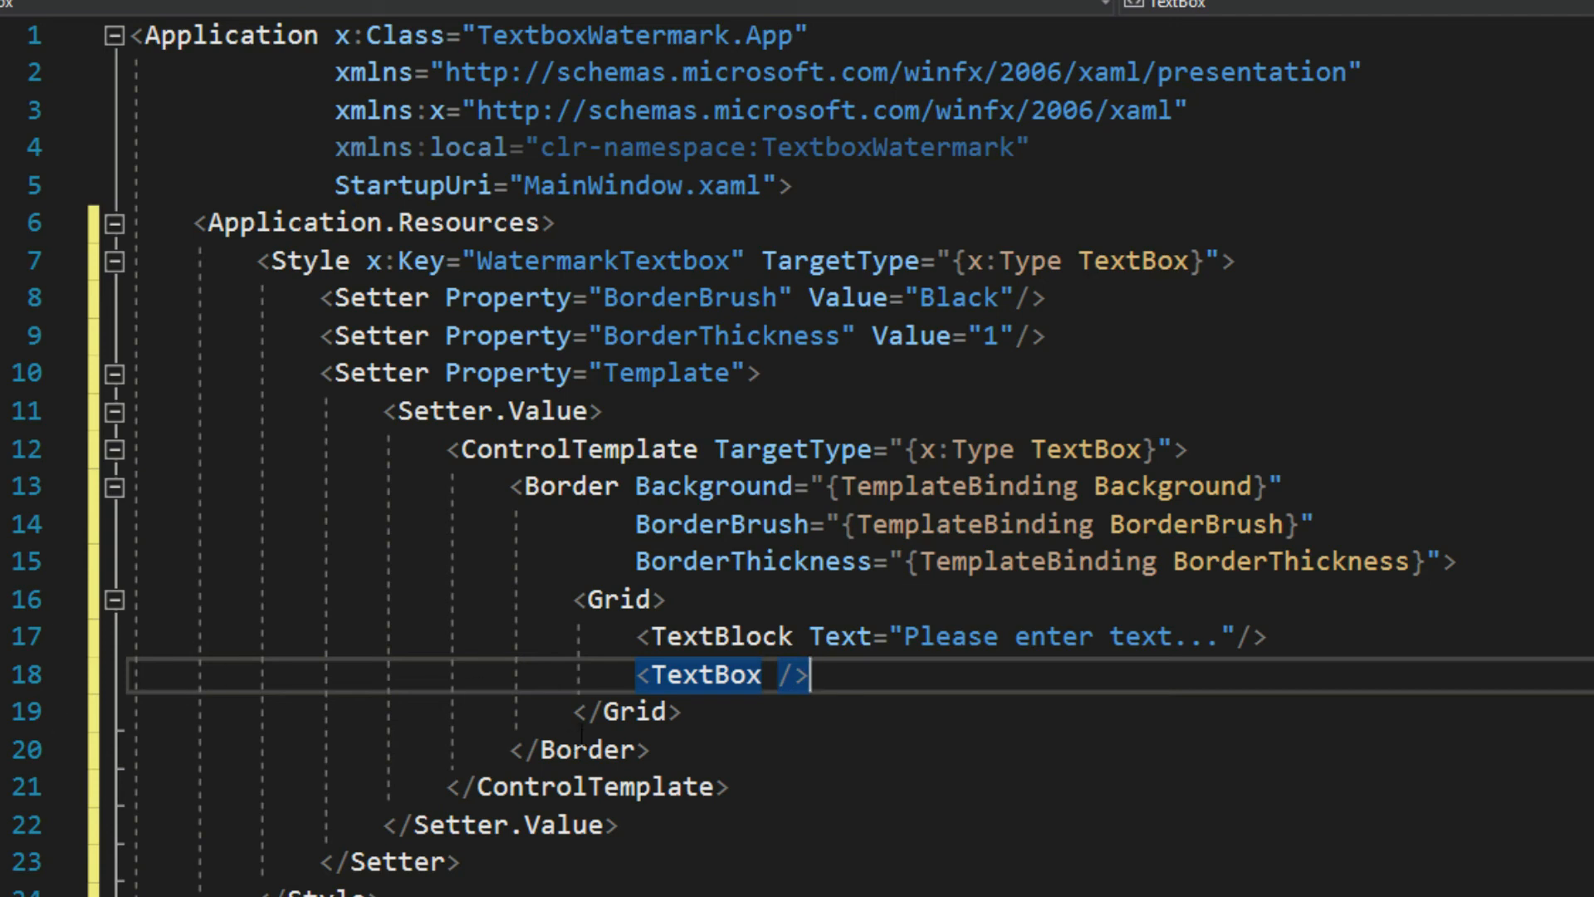
{"action": "left_click", "coordinate": [743, 636]}
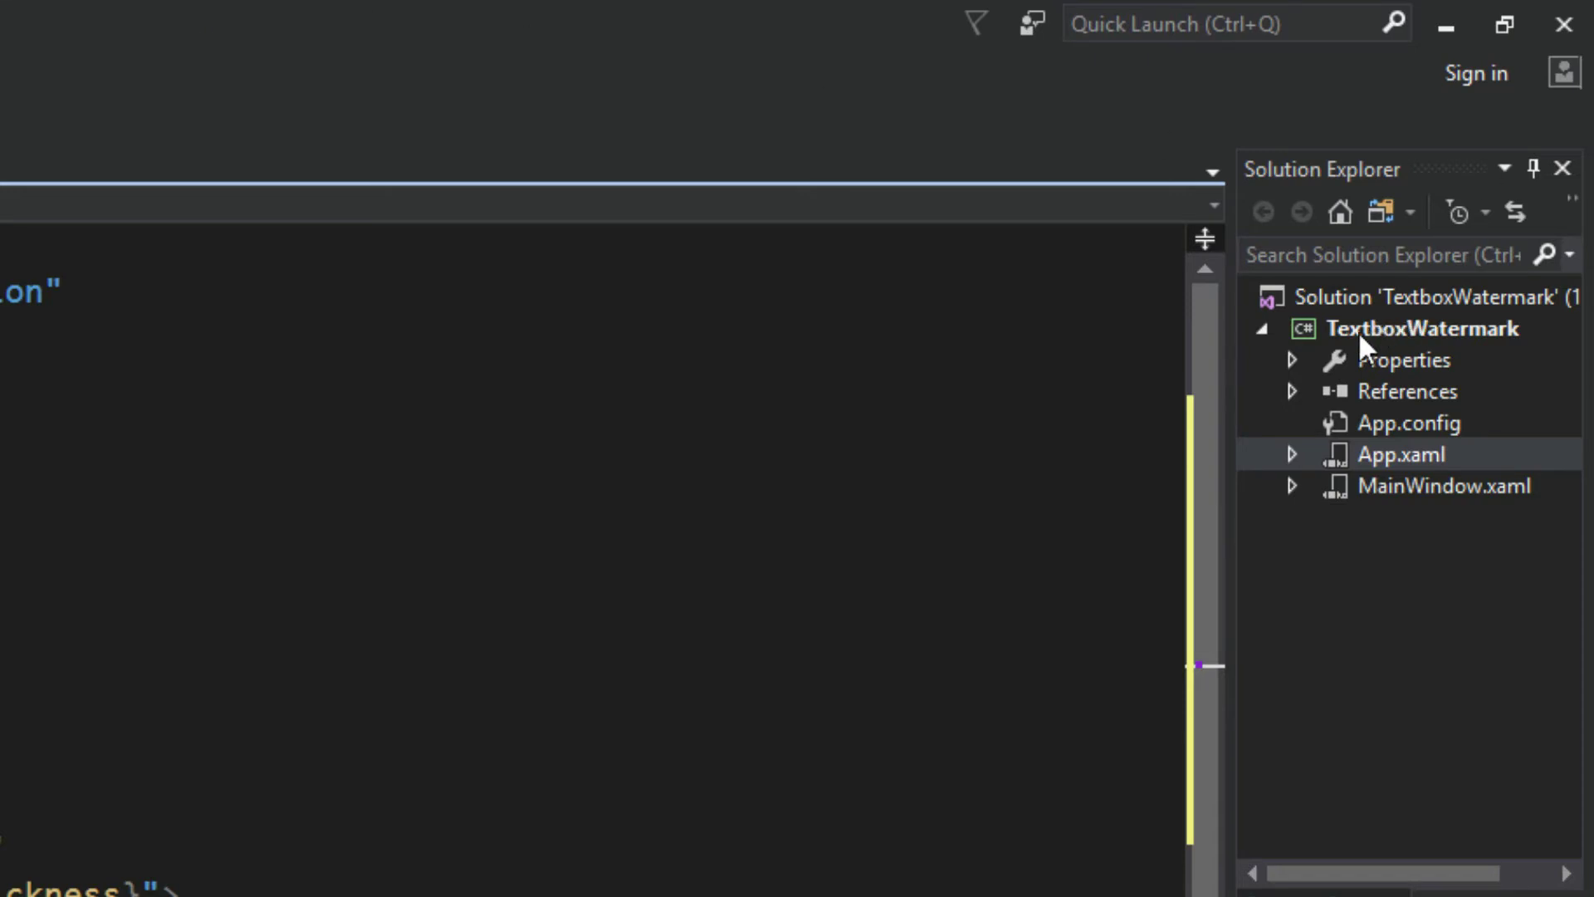
Add a new C# class named BoolToVisibilityConverter to the TextboxWatermark project.
{"action": "right_click", "coordinate": [1359, 331]}
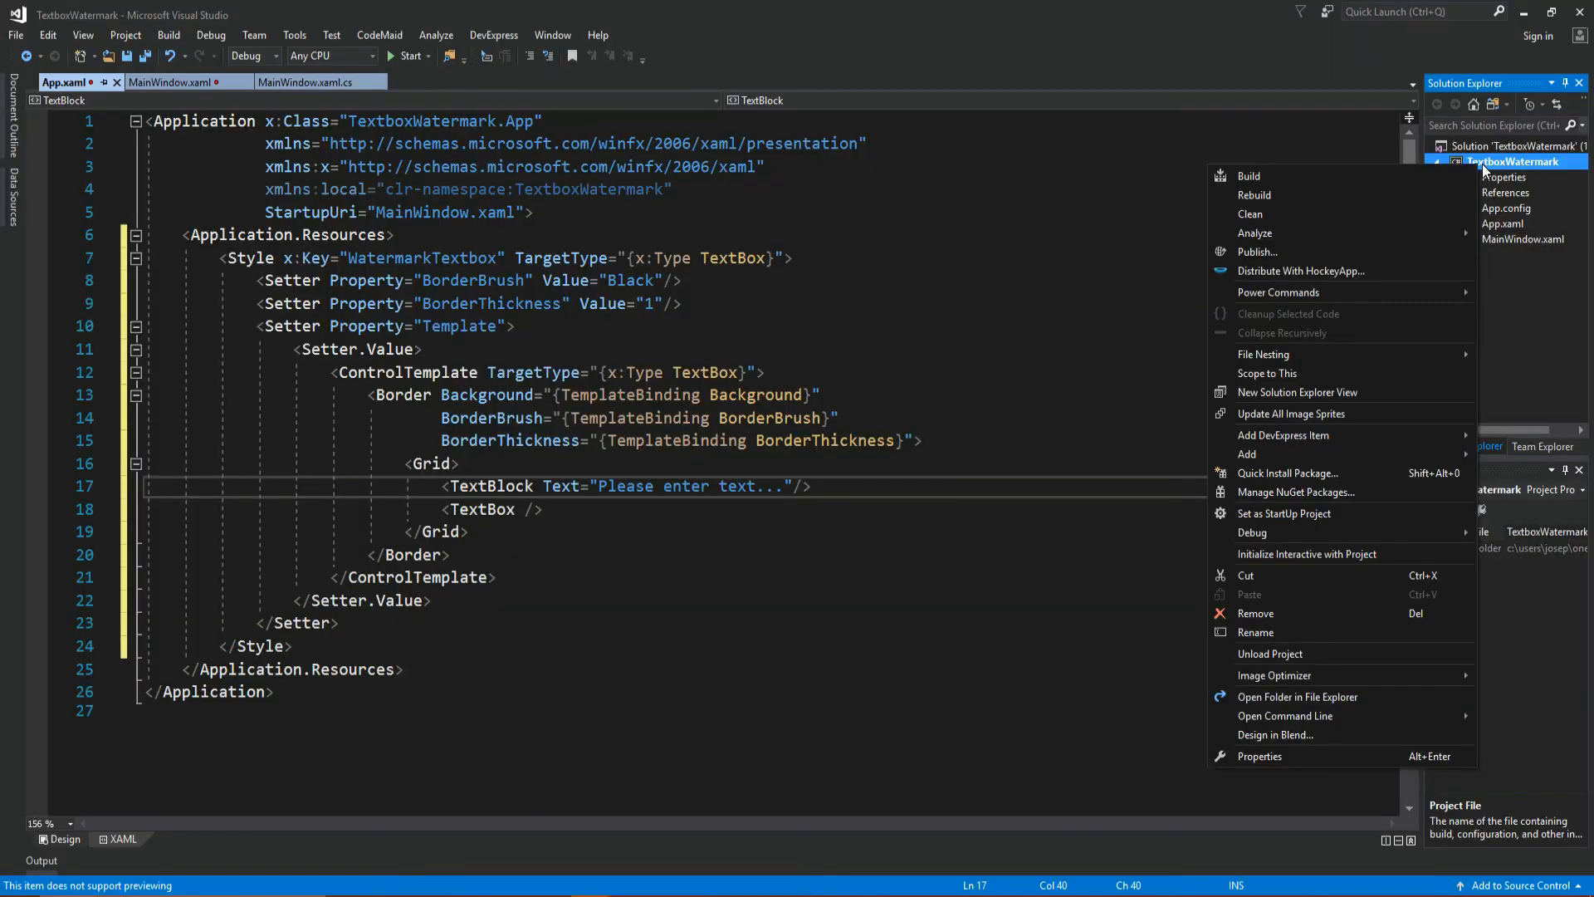
{"action": "mouse_move", "coordinate": [1249, 454]}
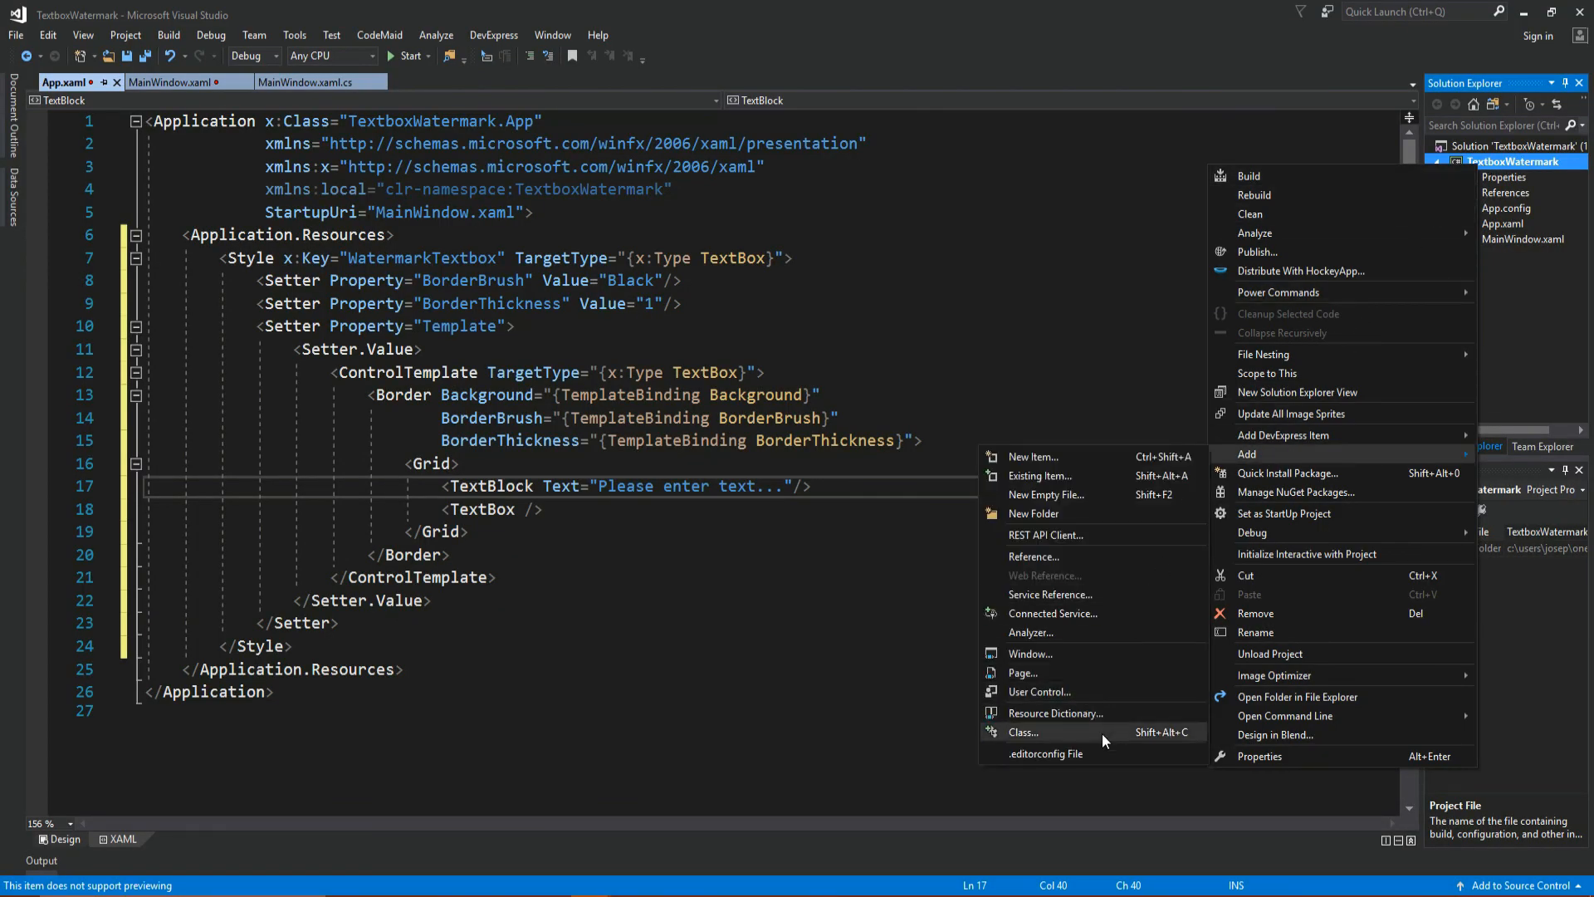
{"action": "left_click", "coordinate": [1102, 734]}
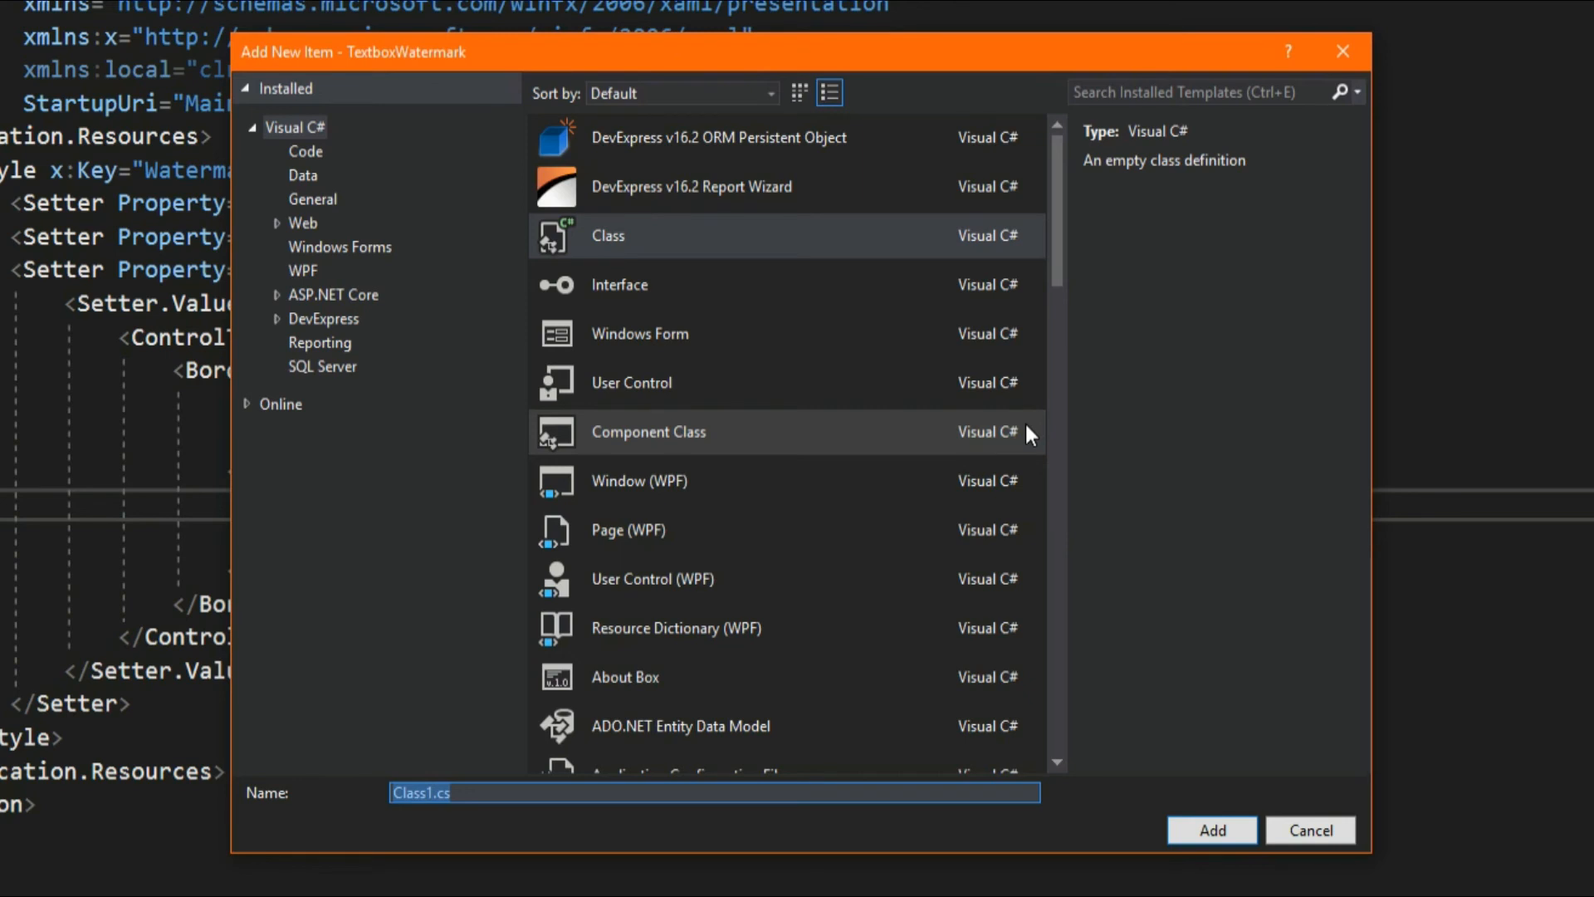
{"action": "type", "text": "Boolto"}
{"action": "key", "text": "BackSpace"}
{"action": "type", "text": "ToVisibilityConverter"}
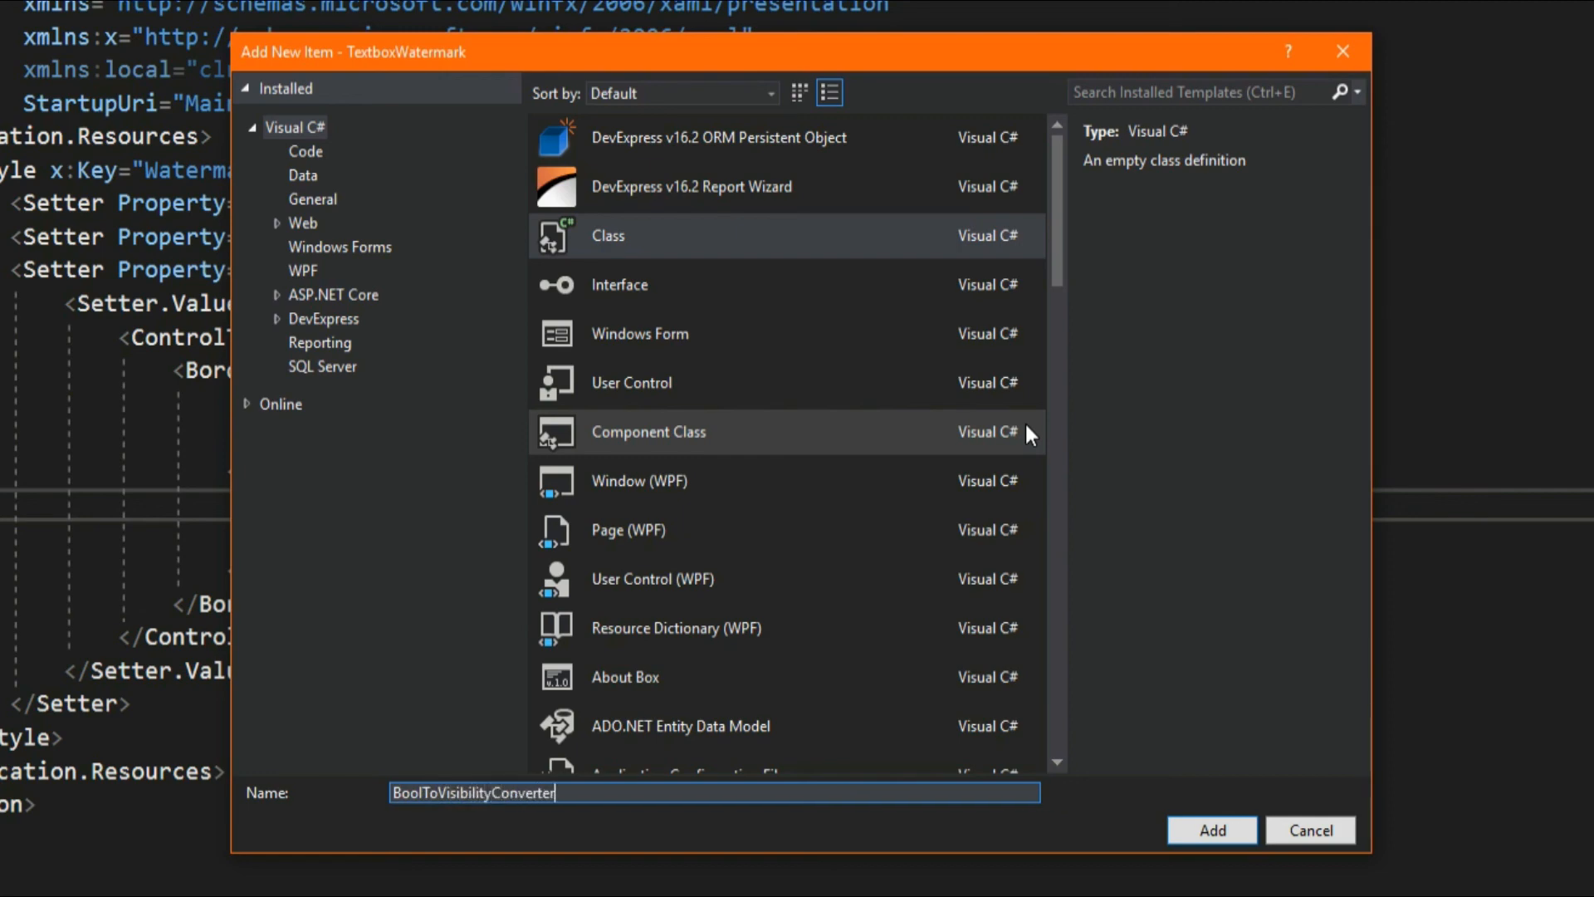
{"action": "left_click", "coordinate": [1201, 827]}
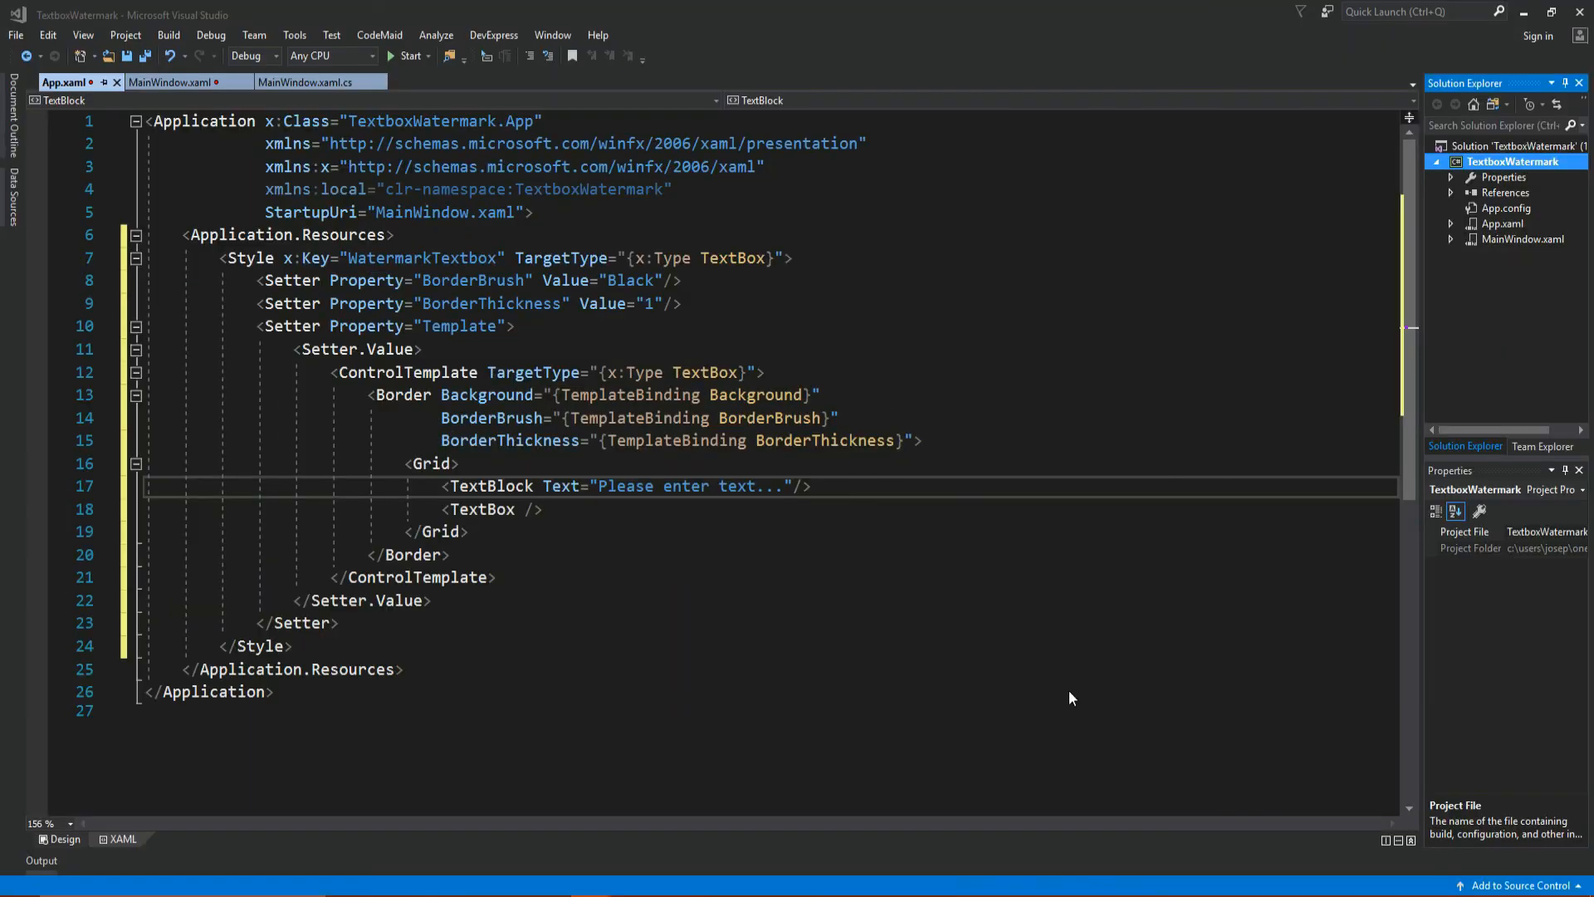